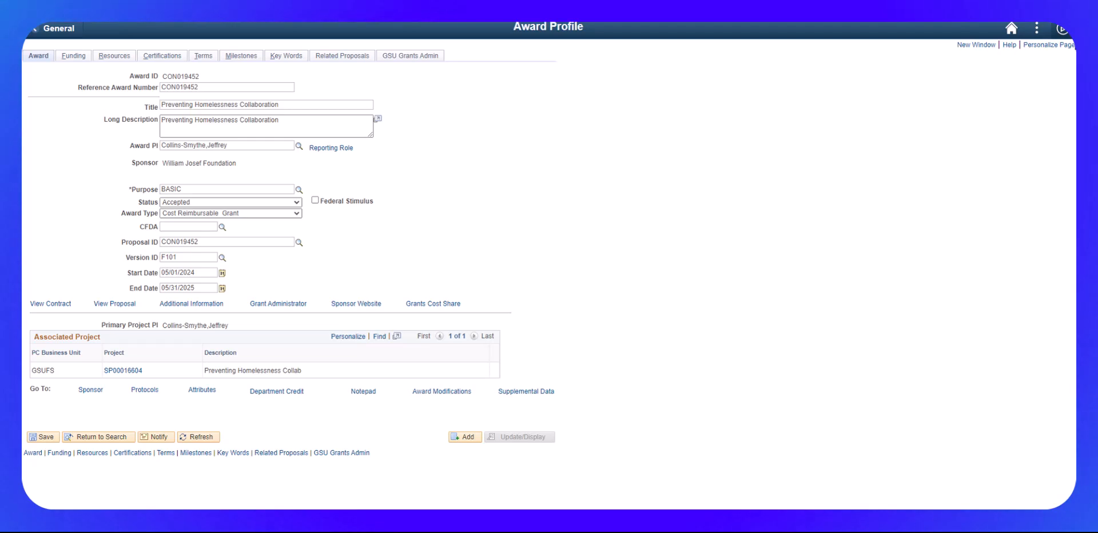
# Step: Open contract CON019452 and show its lines' Detail columns: billing plan, revenue plan and project
pyautogui.click(49, 304)
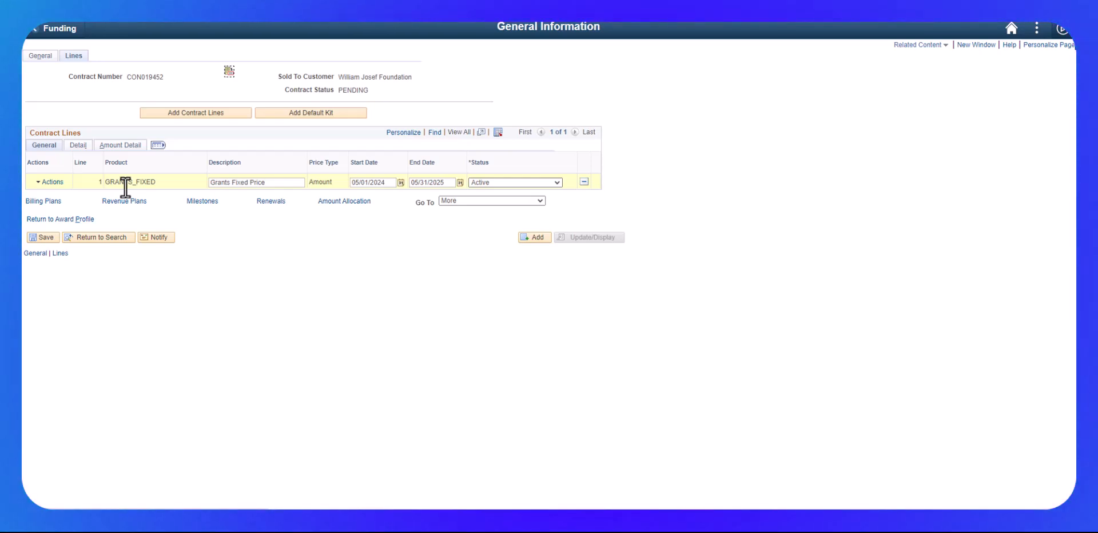
pyautogui.click(78, 146)
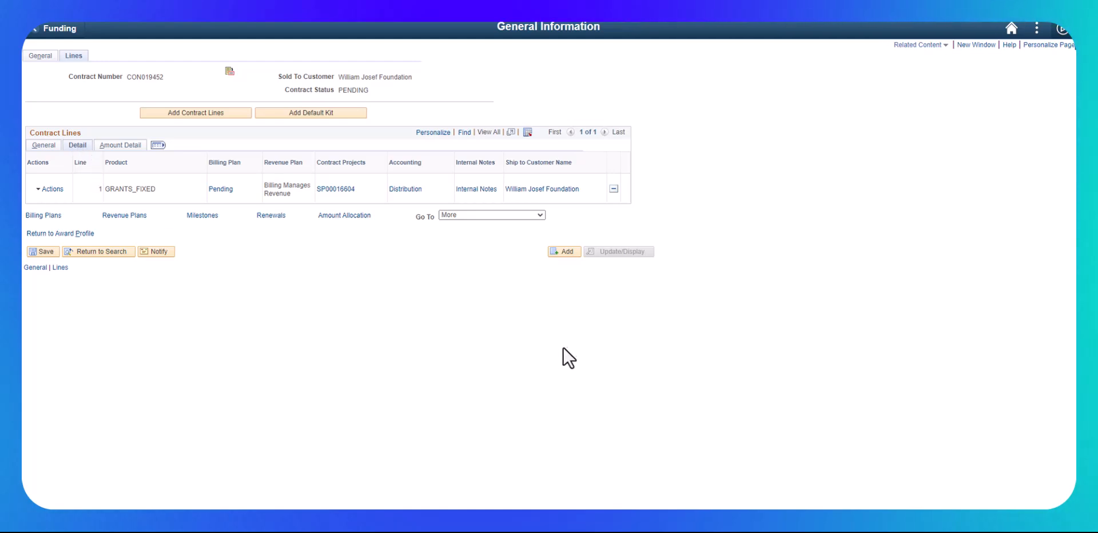
# Step: Save line 1's accounting distribution by Amount with SpeedType SP00016604, then return to the contract lines
pyautogui.click(404, 191)
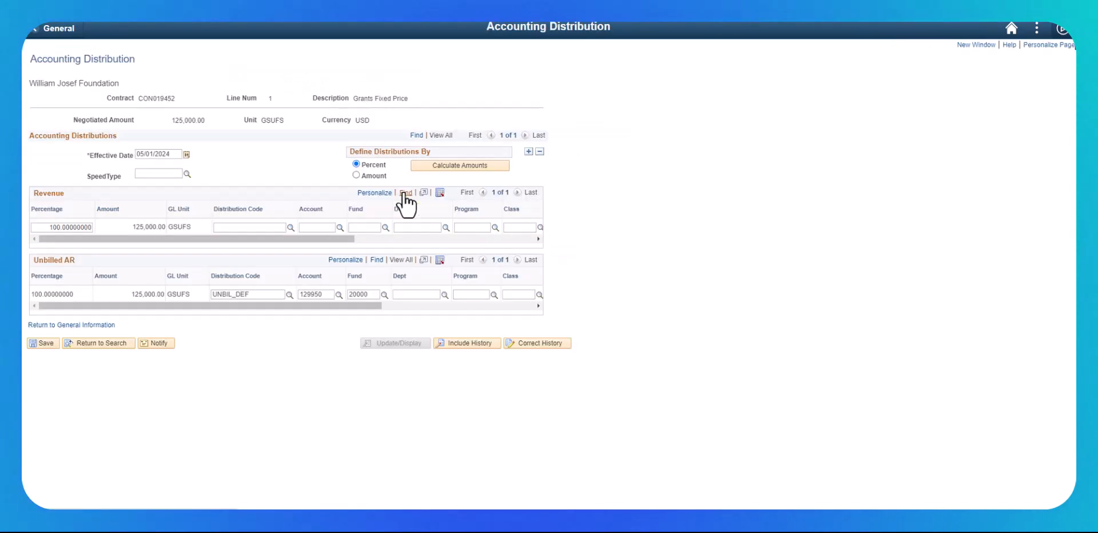
pyautogui.click(522, 345)
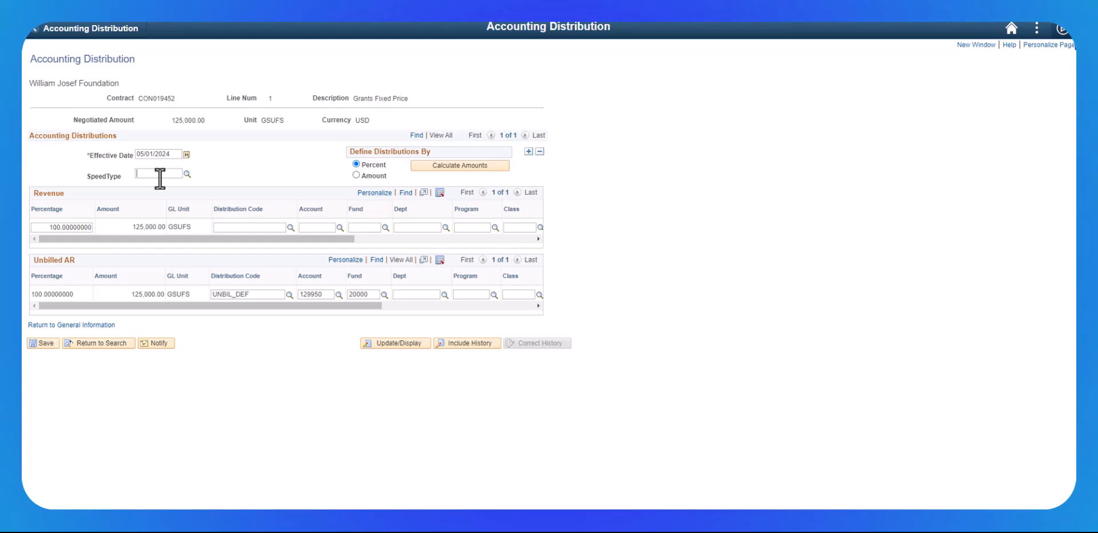
pyautogui.click(355, 175)
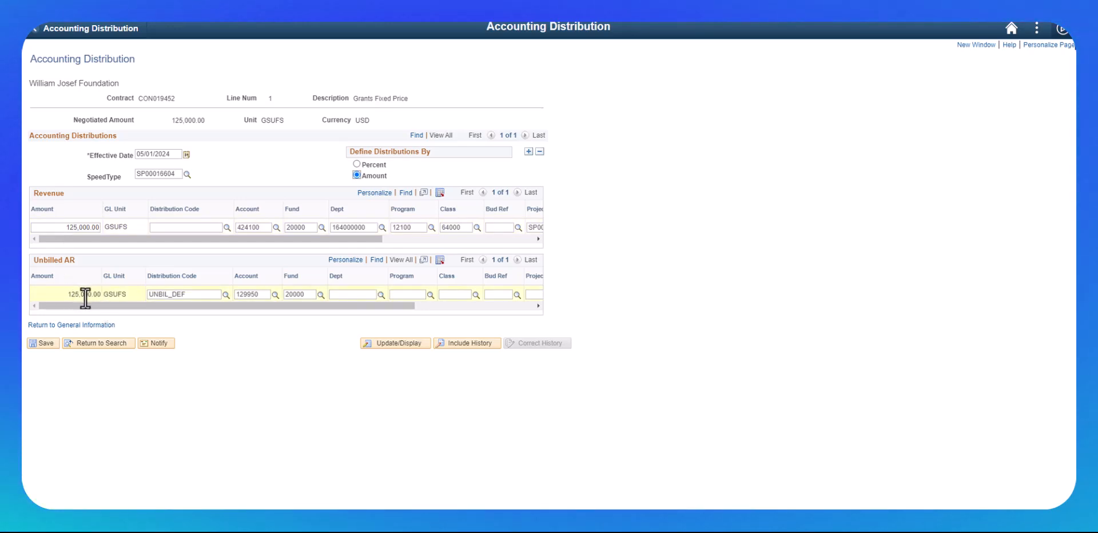
pyautogui.click(47, 343)
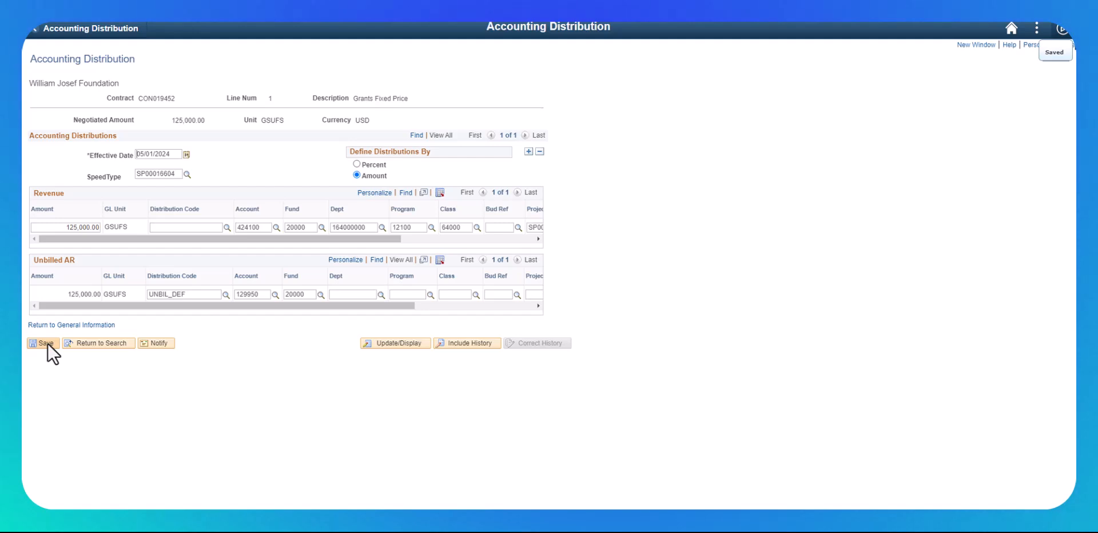
pyautogui.click(54, 325)
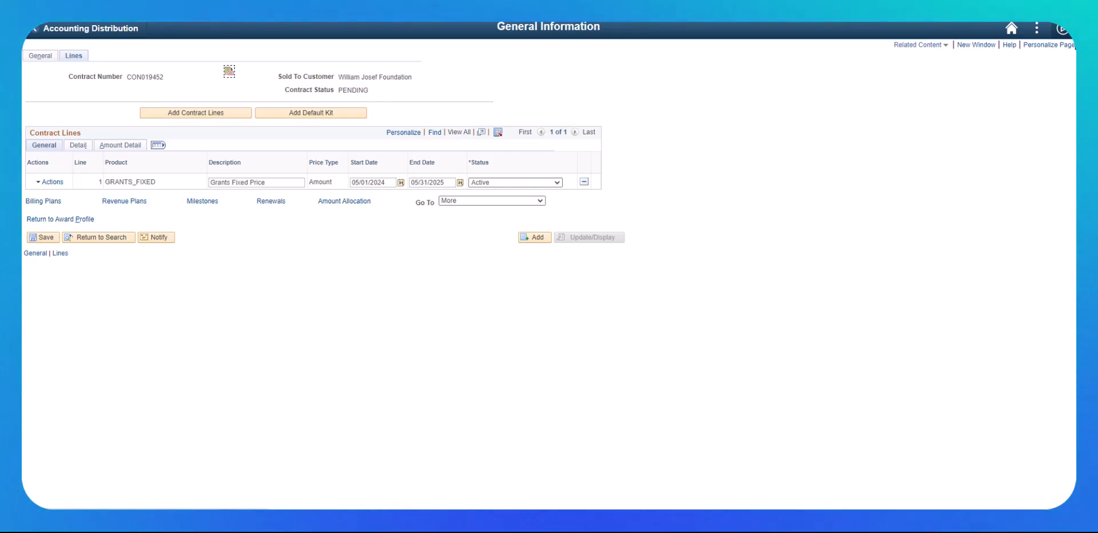
# Step: Open the line's pending billing plan B101 from the Detail columns
pyautogui.click(79, 148)
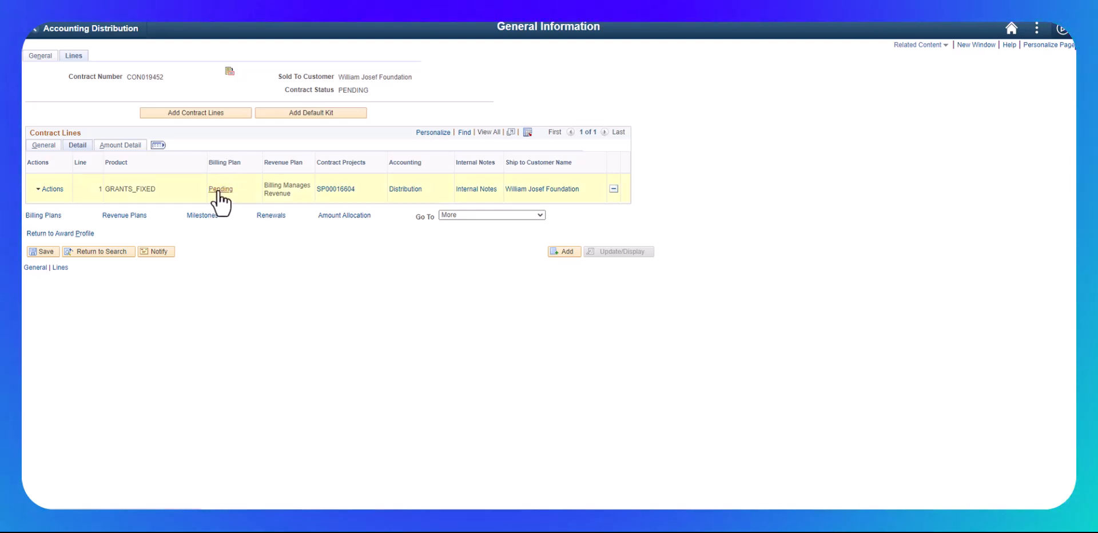
pyautogui.click(218, 191)
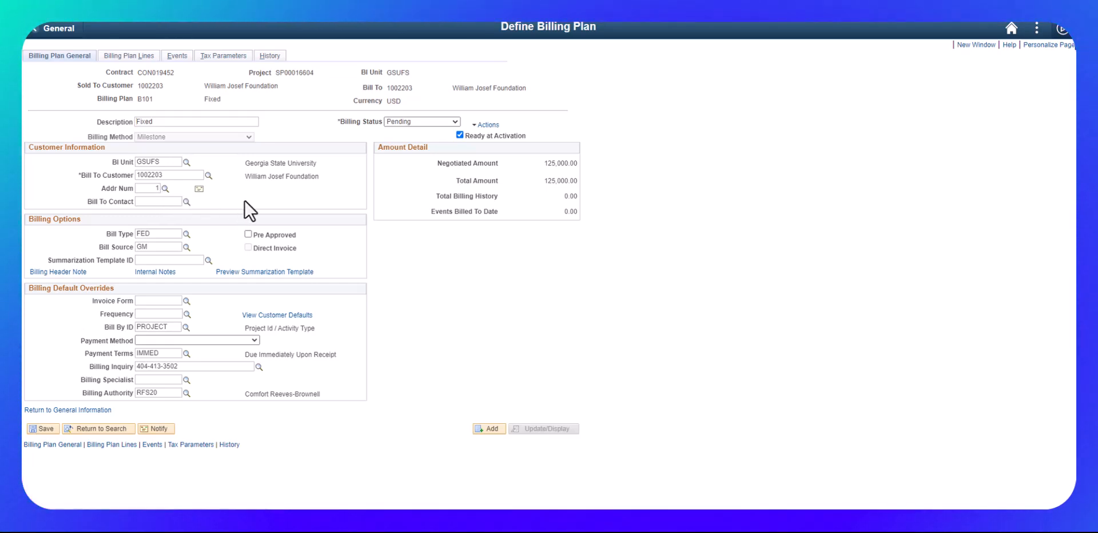
# Step: Check the bill-to customer's address and set the billing plan's bill type to Private (PRV)
pyautogui.click(198, 189)
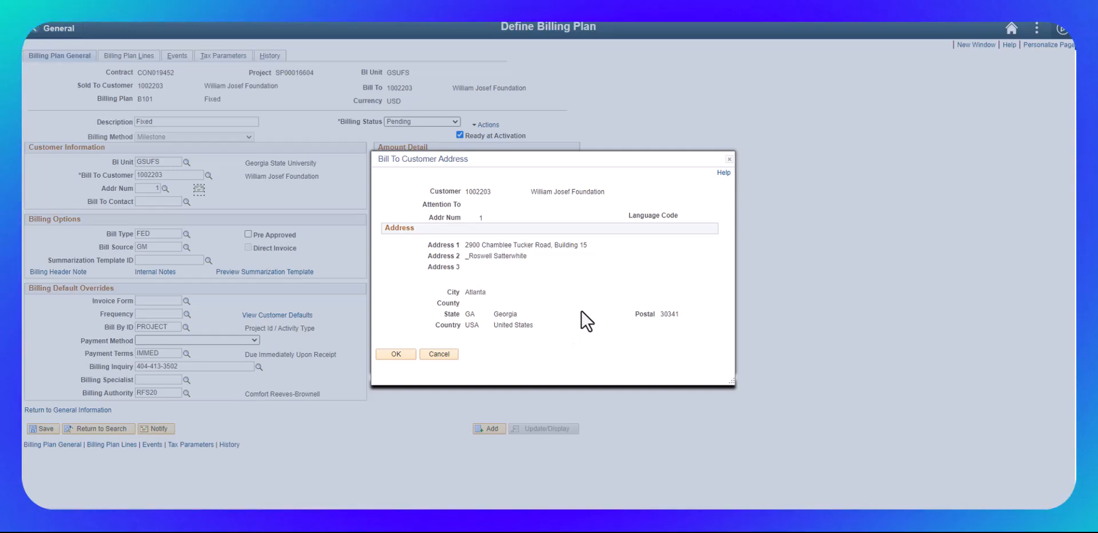
pyautogui.click(399, 354)
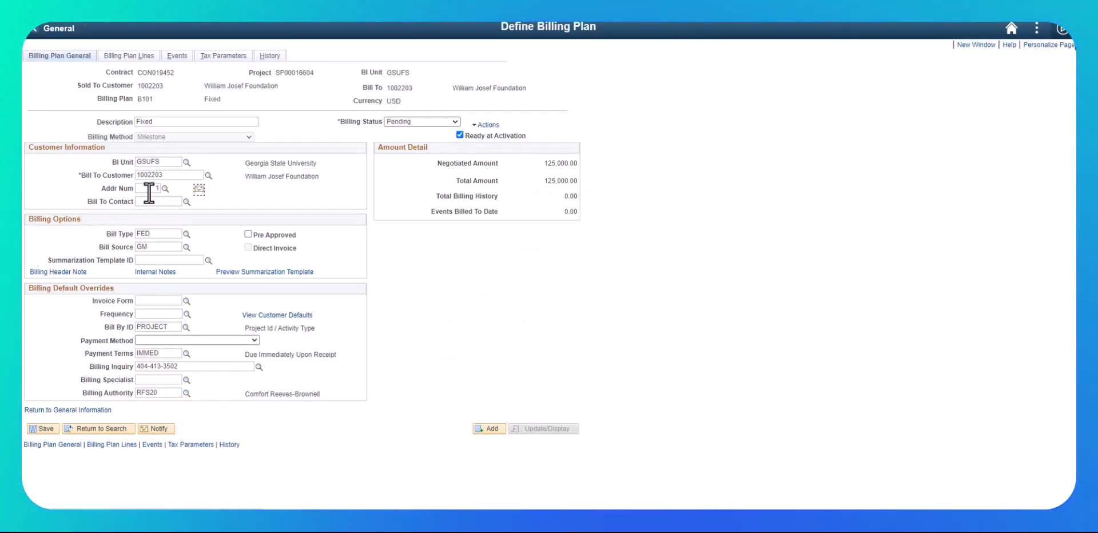
pyautogui.click(187, 234)
pyautogui.click(488, 298)
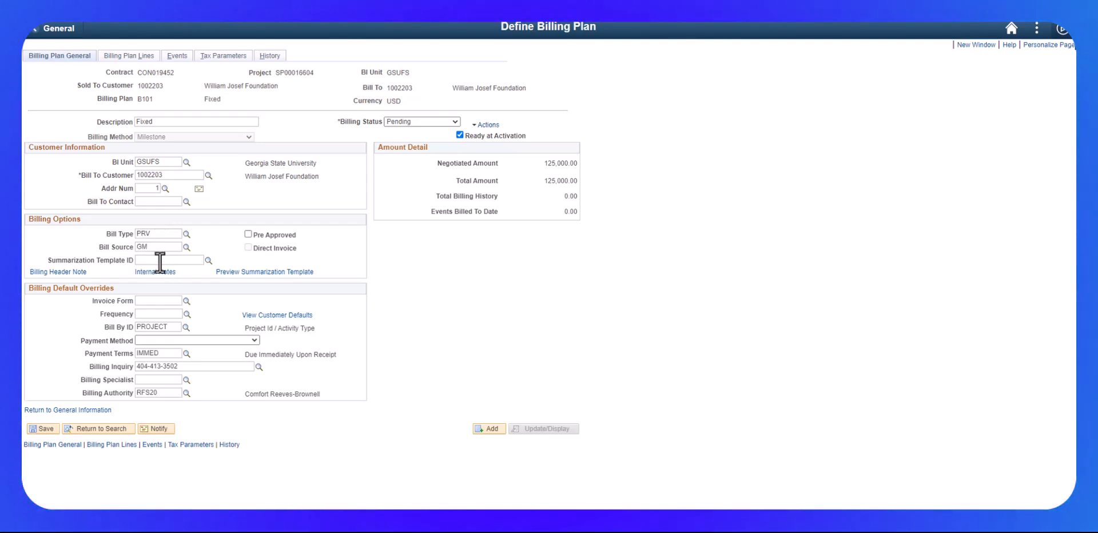
# Step: Add a billing header note with the sponsor contact's e-mail address and bring up the invoice form list
pyautogui.click(58, 272)
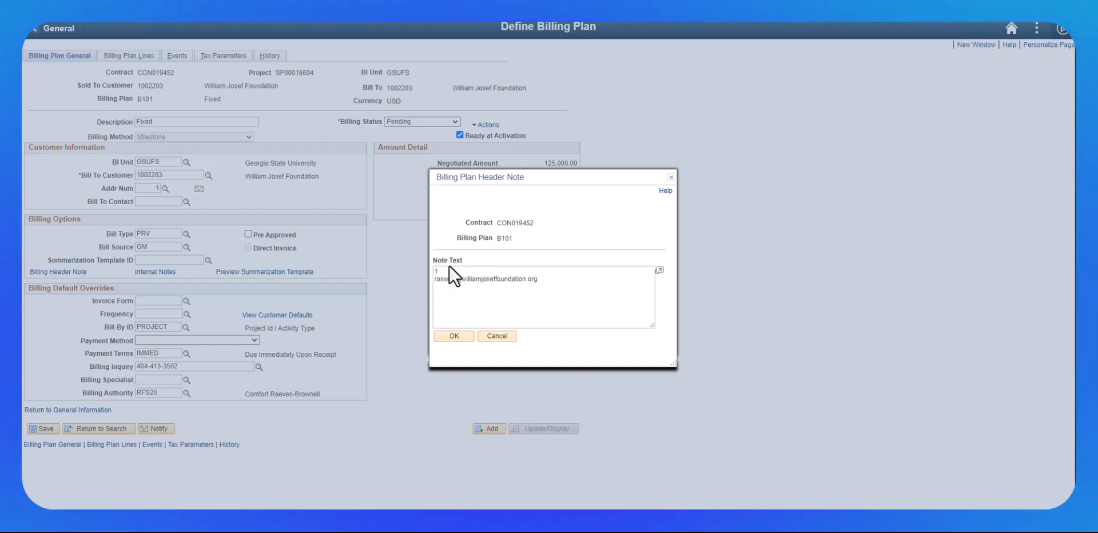
pyautogui.press('BackSpace')
pyautogui.press('Delete')
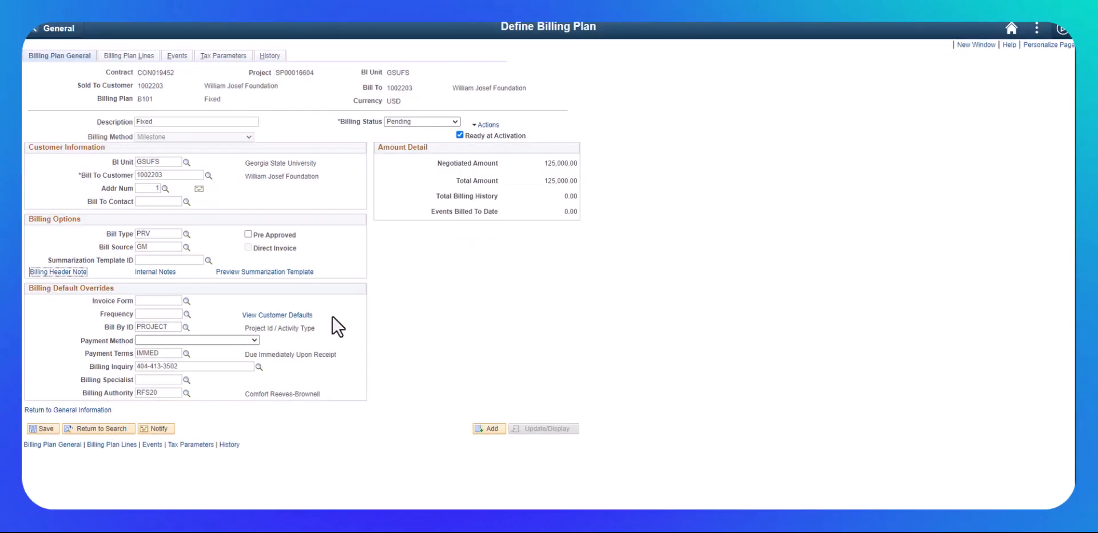
pyautogui.click(455, 336)
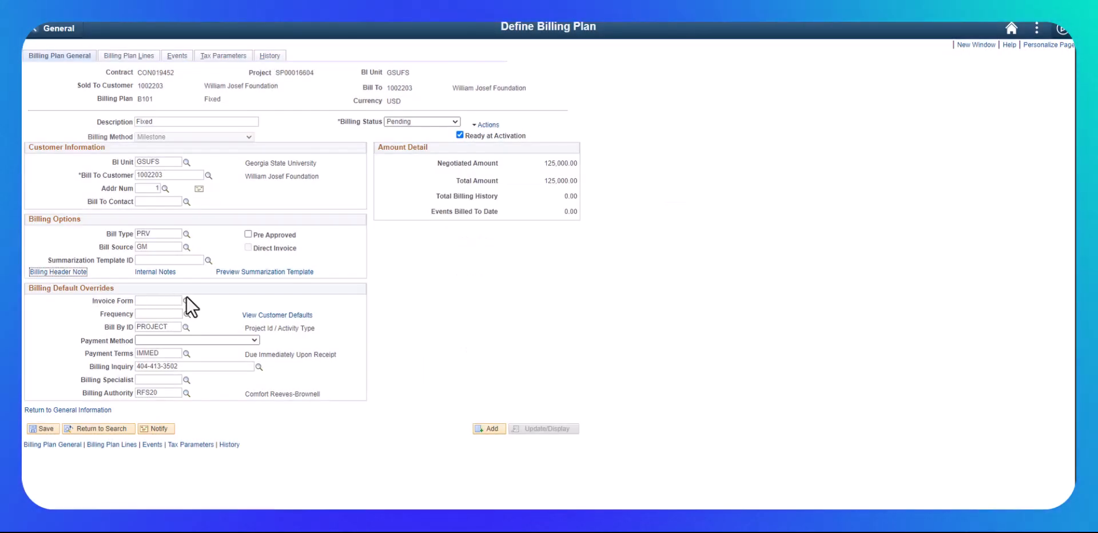
pyautogui.click(187, 302)
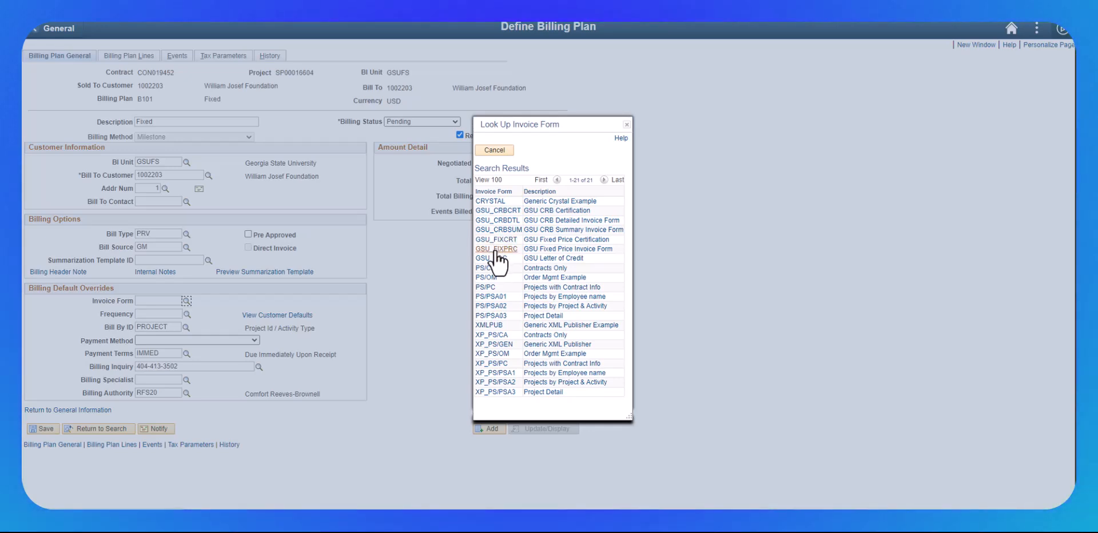
# Step: Give billing plan B101 invoice form GSU_FIXPRC, ON_DEMAND frequency and specialist RFS04, keep Bill By PROJECT, and save
pyautogui.click(582, 249)
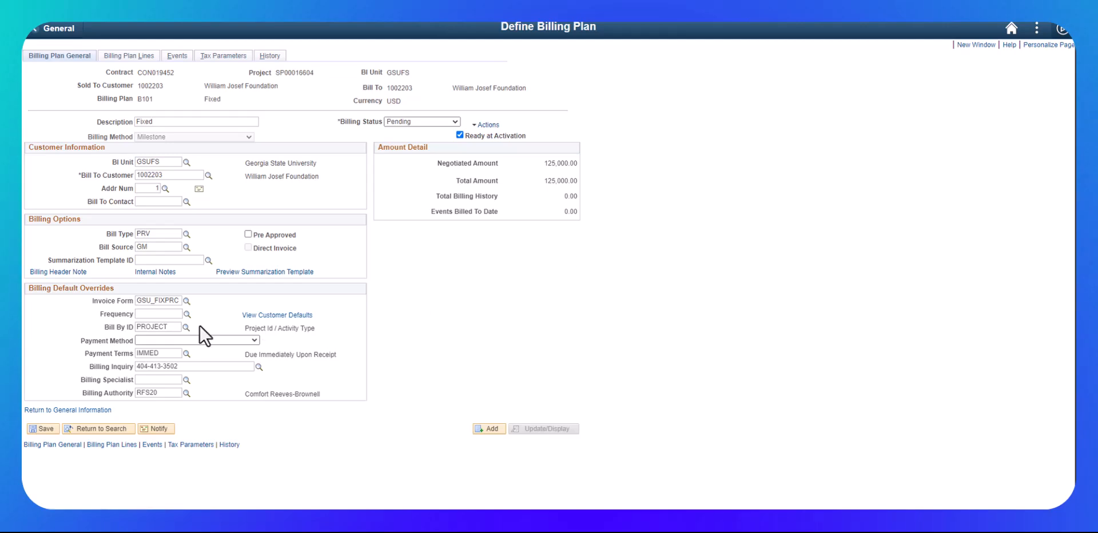
pyautogui.click(186, 314)
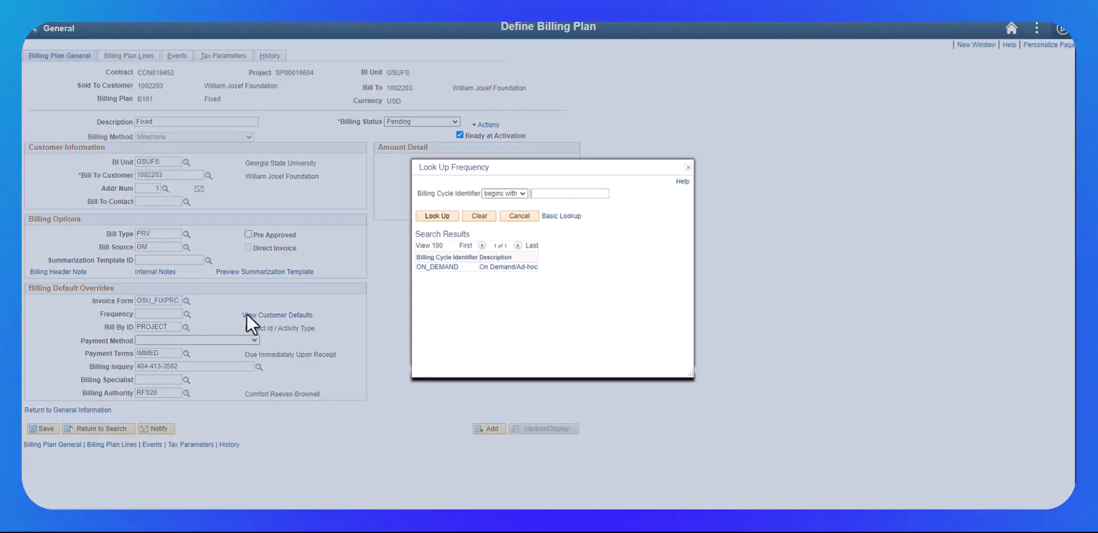
pyautogui.click(441, 267)
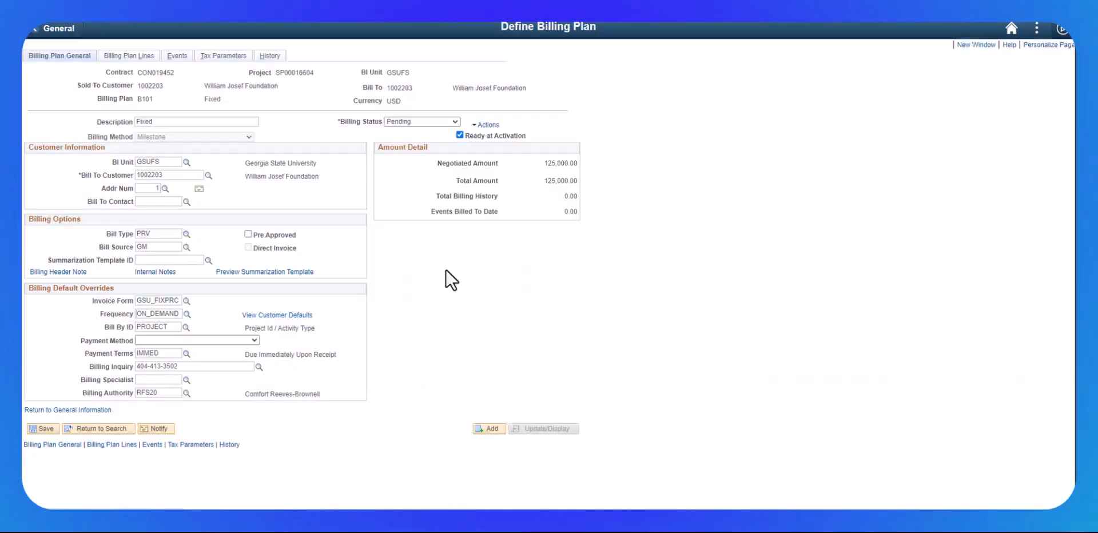
pyautogui.click(185, 327)
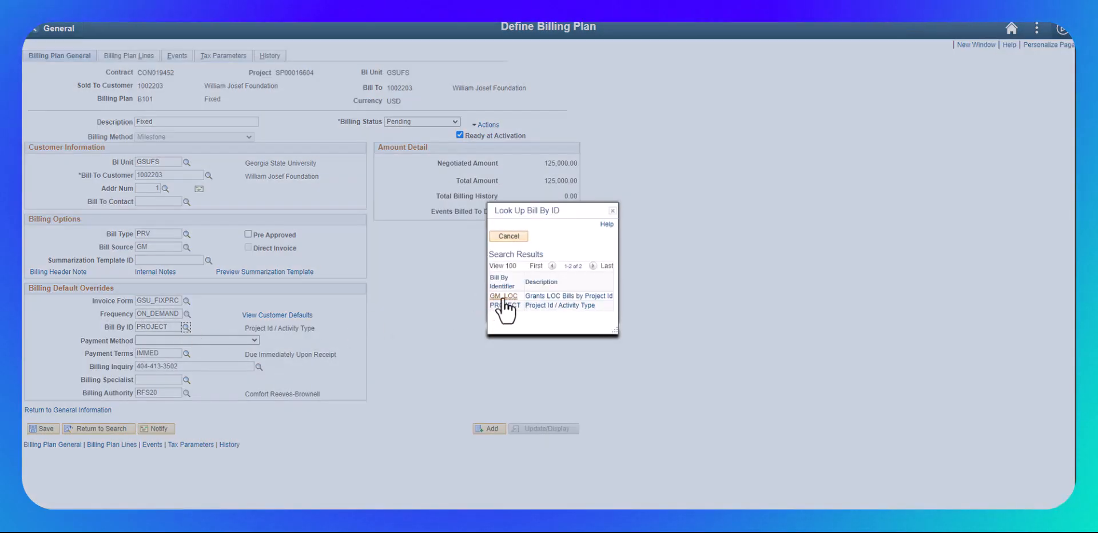
pyautogui.click(612, 211)
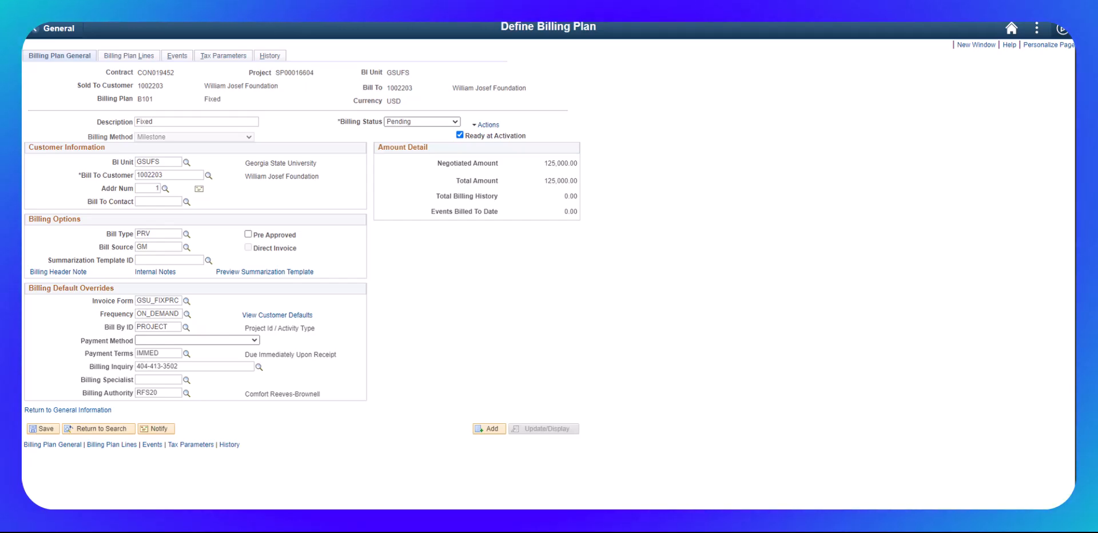
pyautogui.click(187, 380)
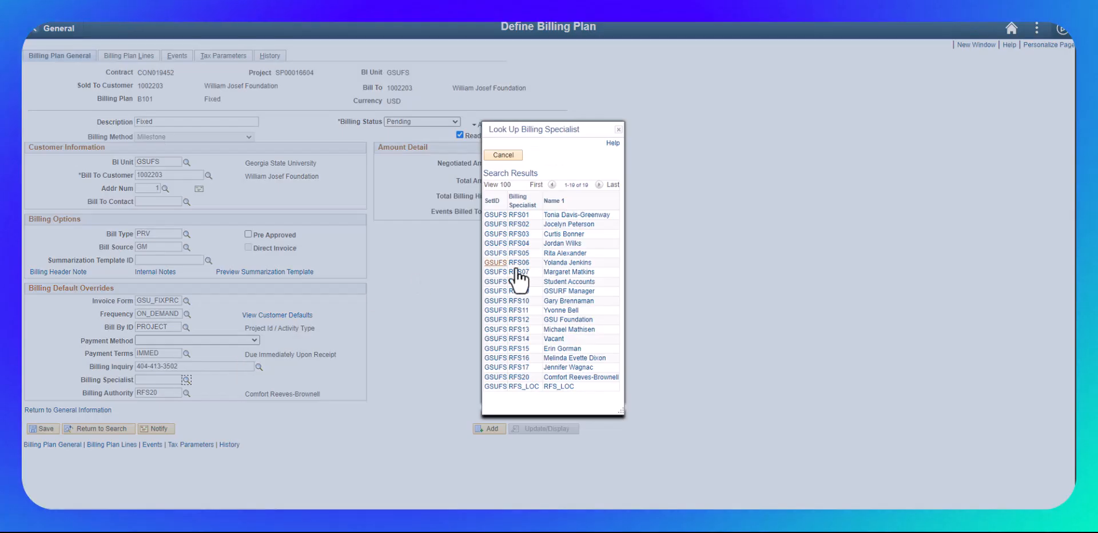
pyautogui.click(563, 244)
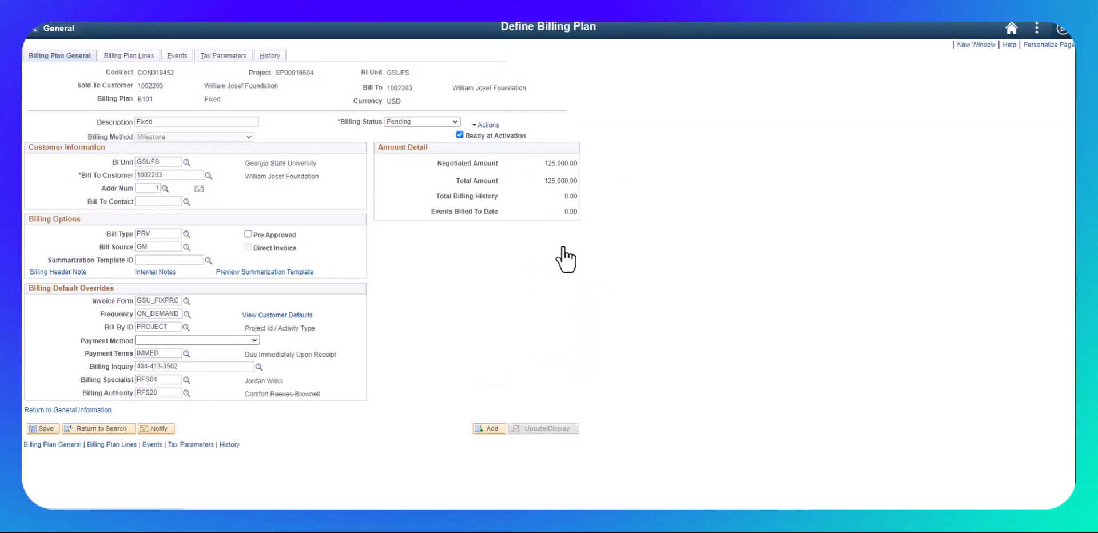
pyautogui.click(39, 429)
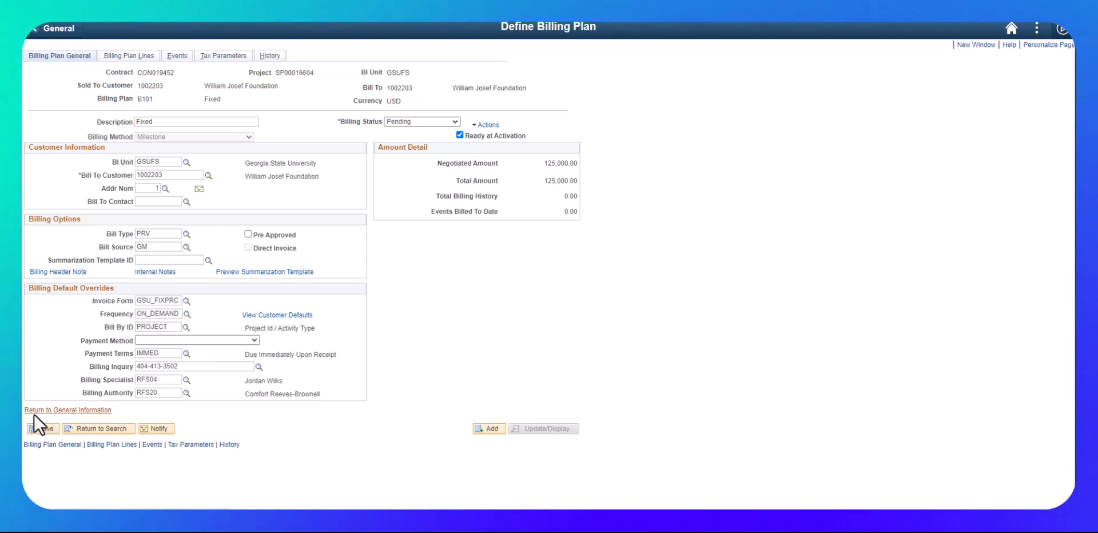
# Step: Set the contract's Billing Options bill type to PRV, save, and go back to billing plan B101
pyautogui.click(37, 410)
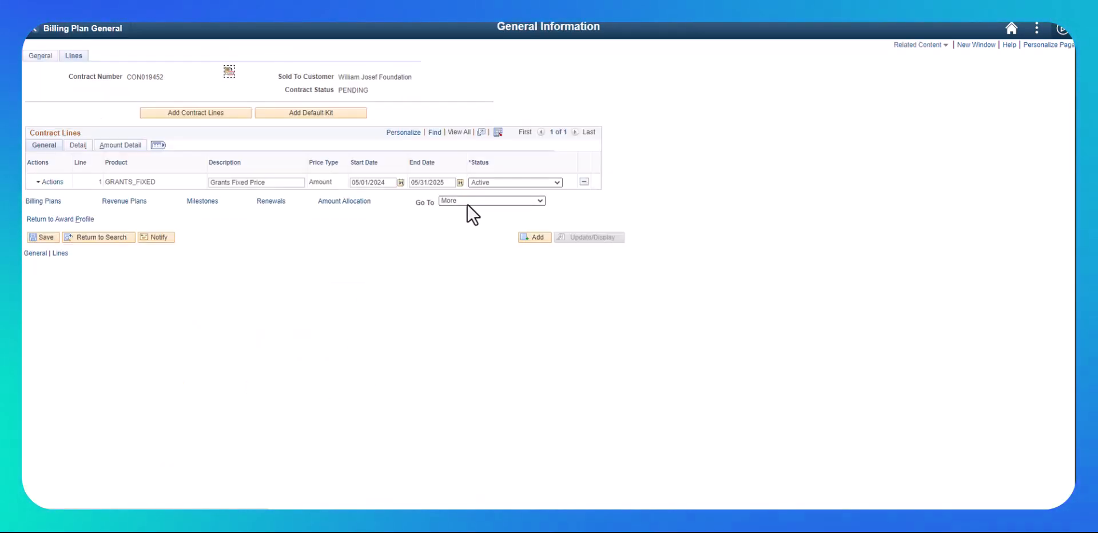
pyautogui.click(468, 201)
pyautogui.click(448, 225)
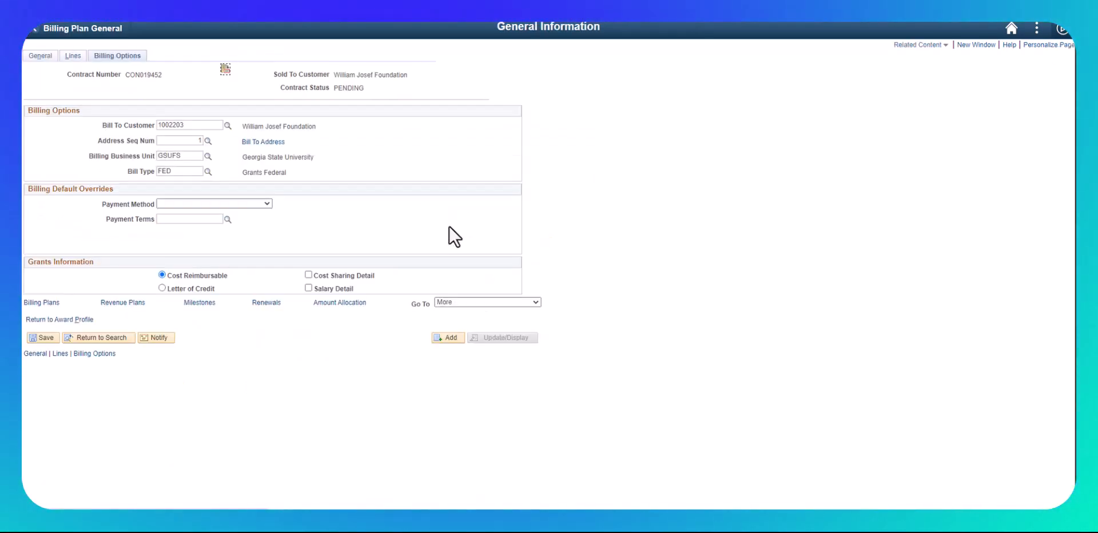
pyautogui.click(208, 172)
pyautogui.click(485, 299)
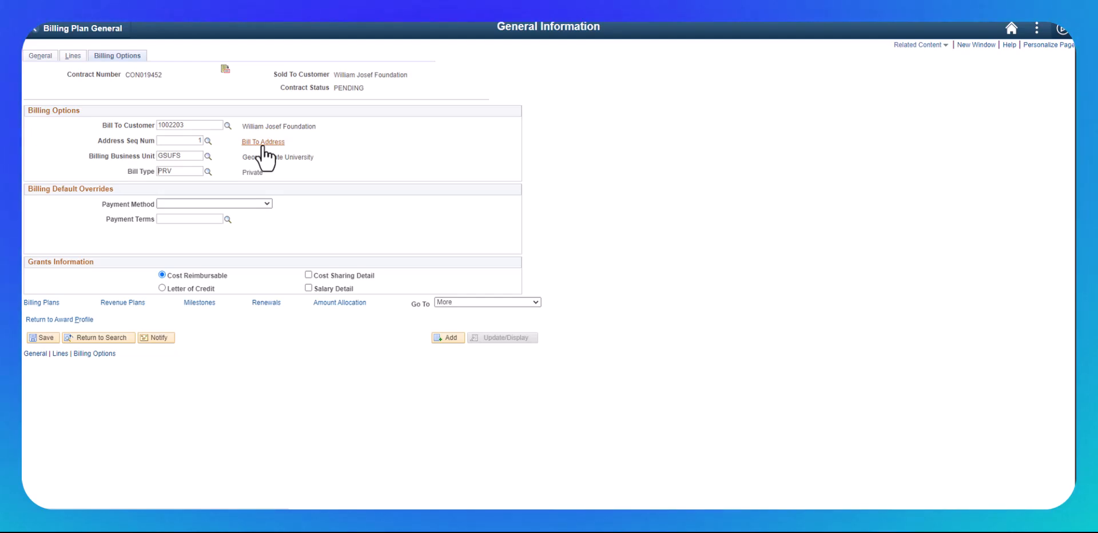
pyautogui.click(45, 338)
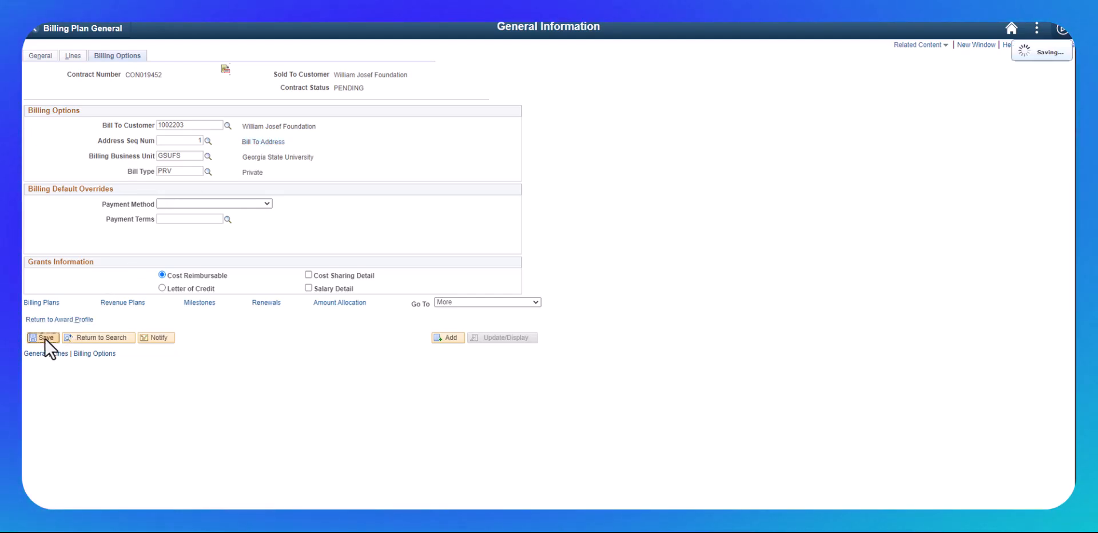
pyautogui.click(102, 30)
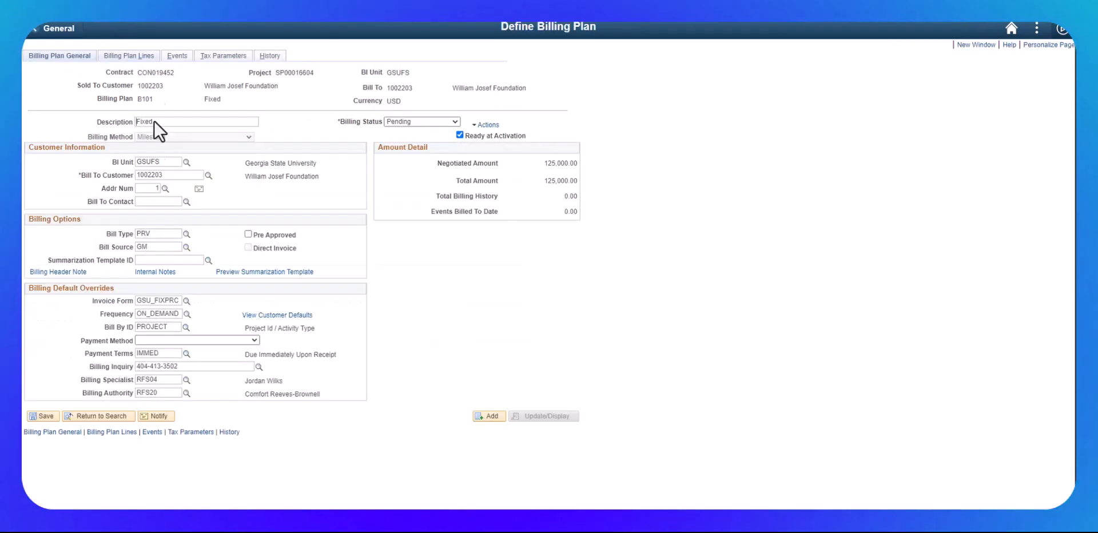
# Step: Add billing event 1 on B101's Events page, defined by amount for 125,000.00, and open its note
pyautogui.click(177, 57)
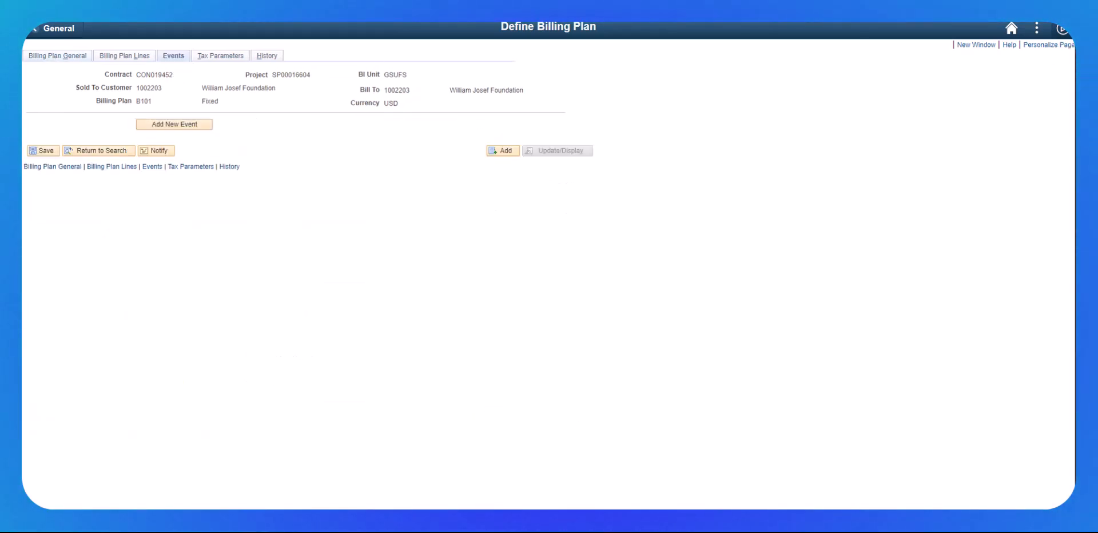
pyautogui.click(166, 124)
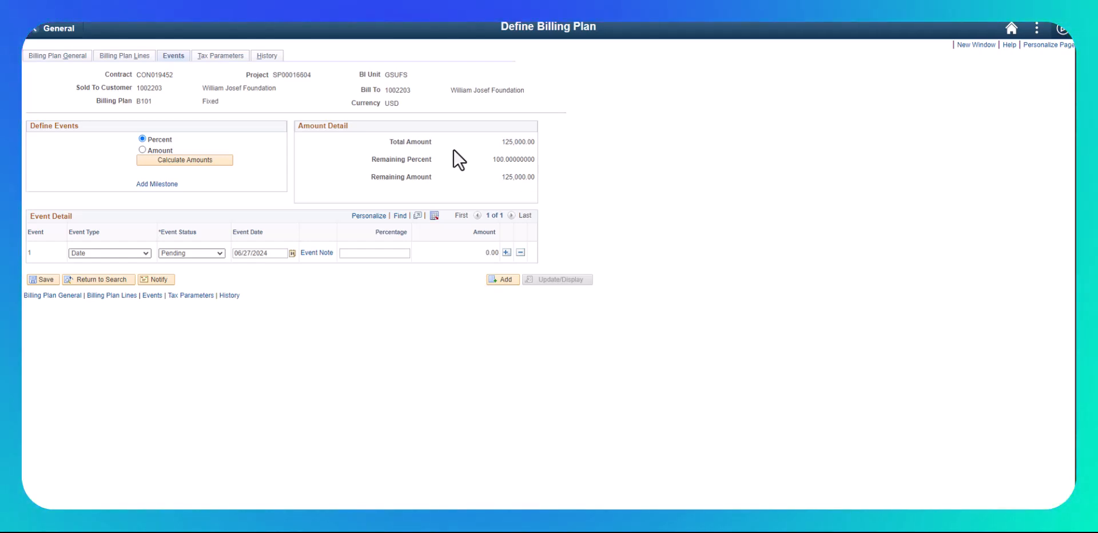
pyautogui.click(141, 150)
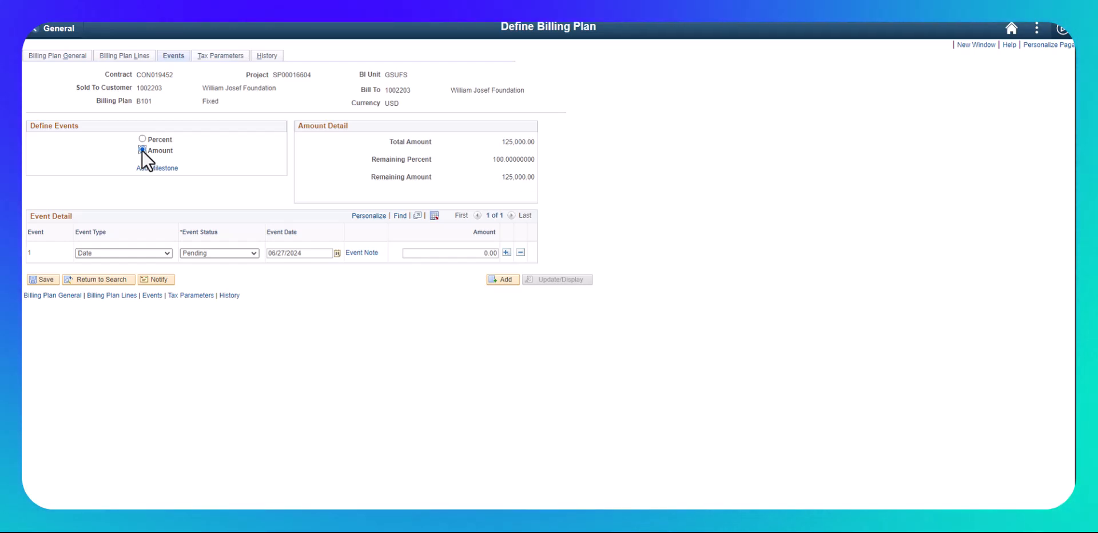
pyautogui.click(454, 253)
pyautogui.write('12500')
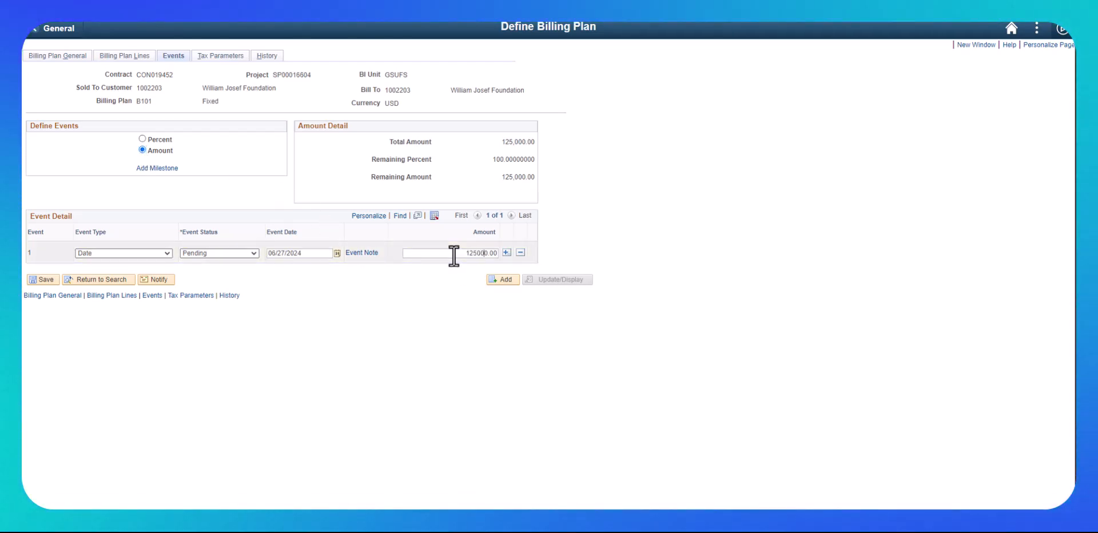
pyautogui.click(358, 253)
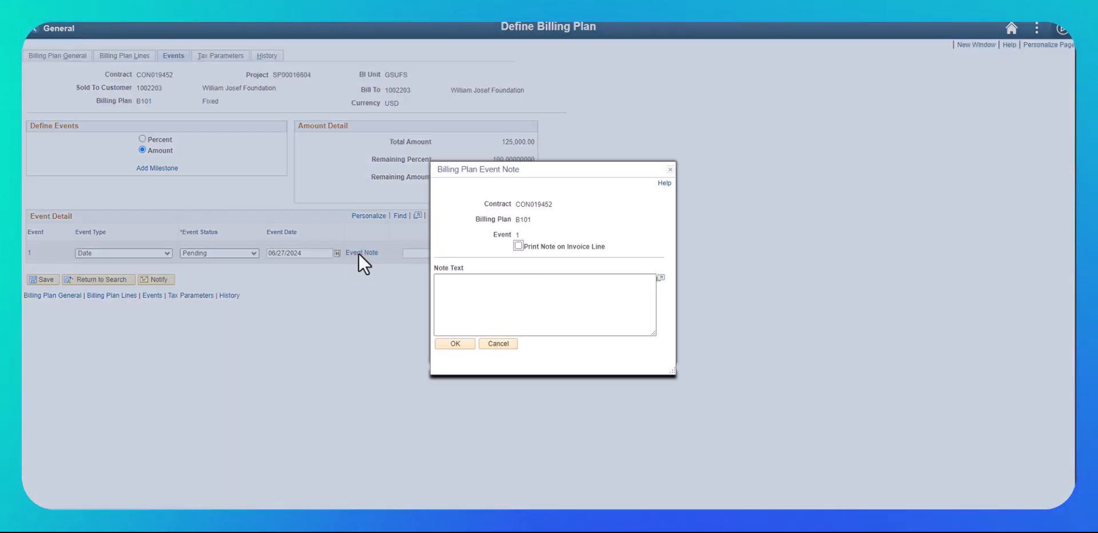
# Step: Give event 1 the note 'Full payment per award letter', printed on the invoice line
pyautogui.click(518, 246)
pyautogui.click(504, 289)
pyautogui.write('Full payment')
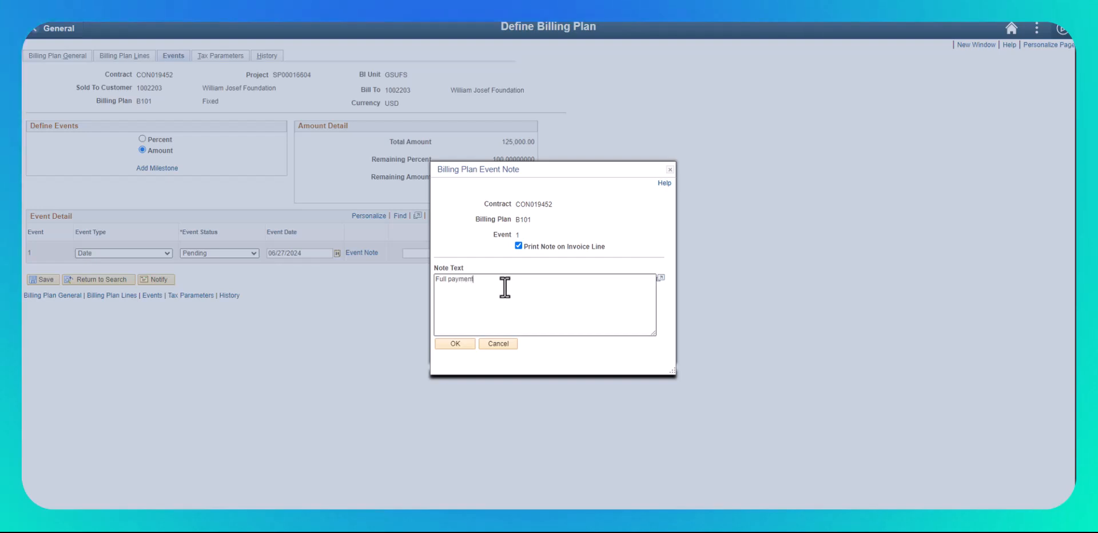
pyautogui.write(' per award letter')
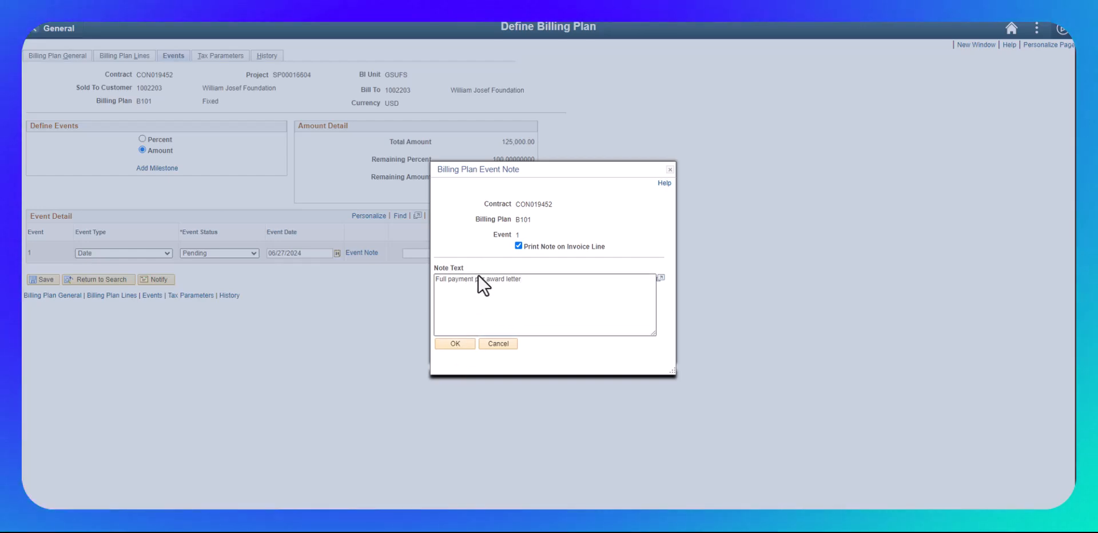
pyautogui.click(458, 344)
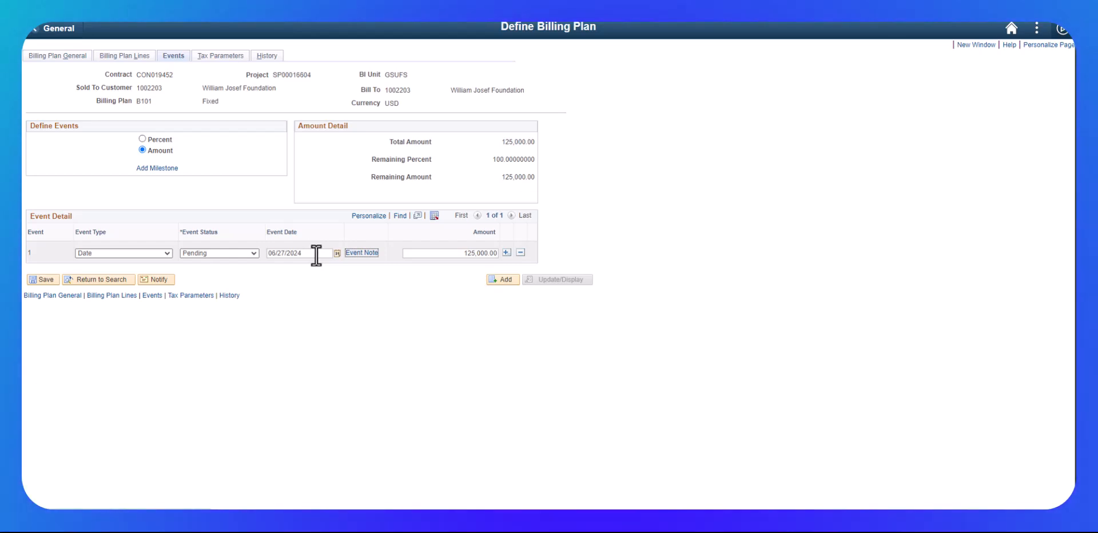
# Step: Date the event 06/28/2024, mark it Ready, save the billing plan, and show its General page
pyautogui.click(281, 254)
pyautogui.write('8')
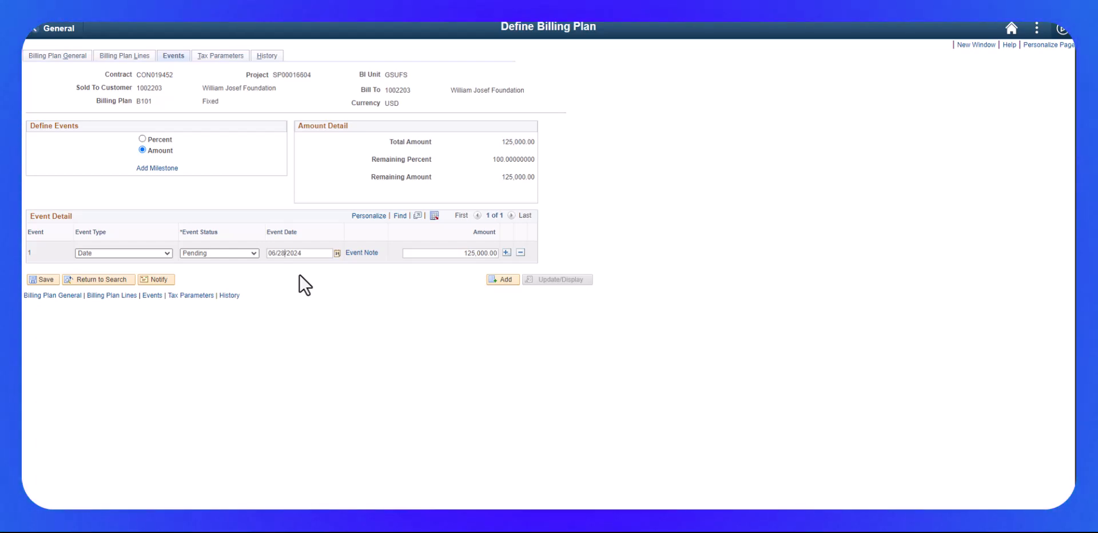
pyautogui.click(227, 254)
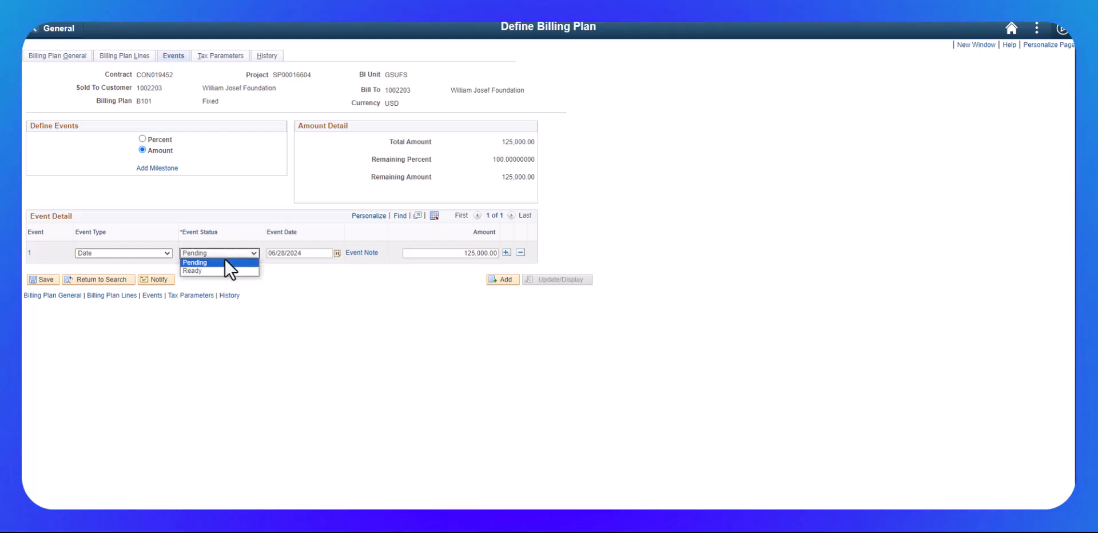
pyautogui.click(212, 272)
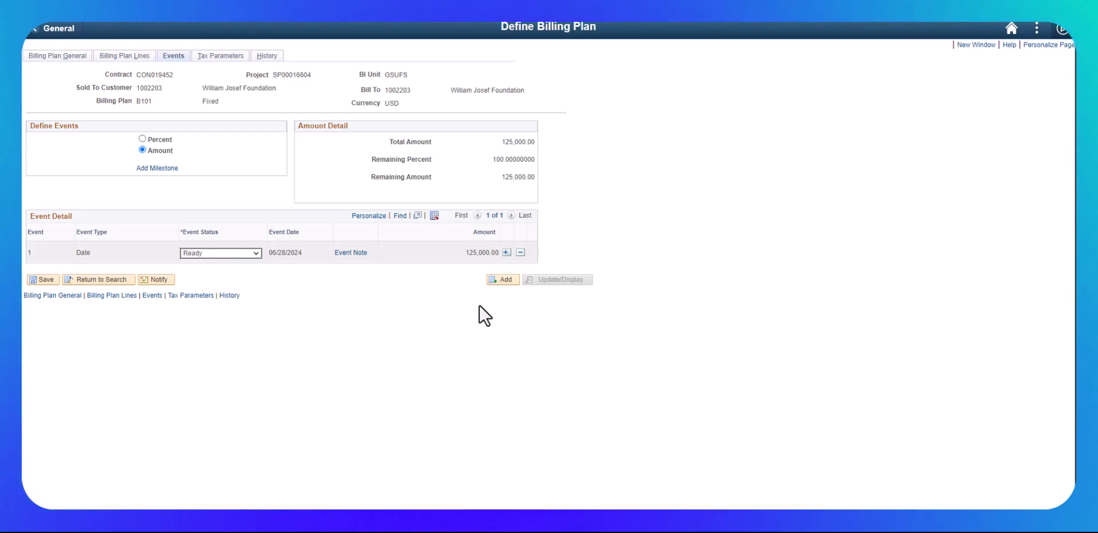
pyautogui.click(39, 280)
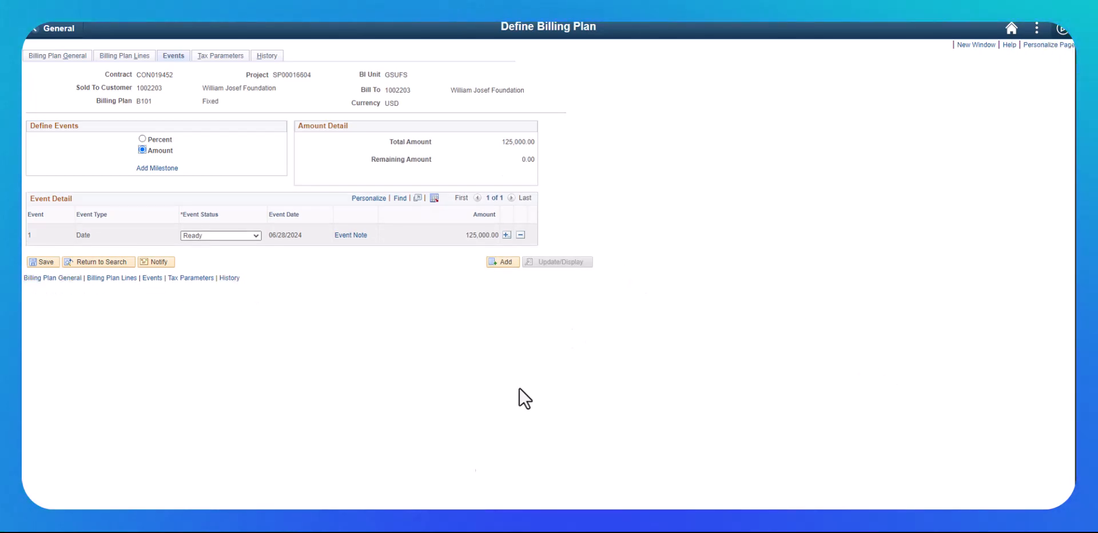
pyautogui.click(58, 57)
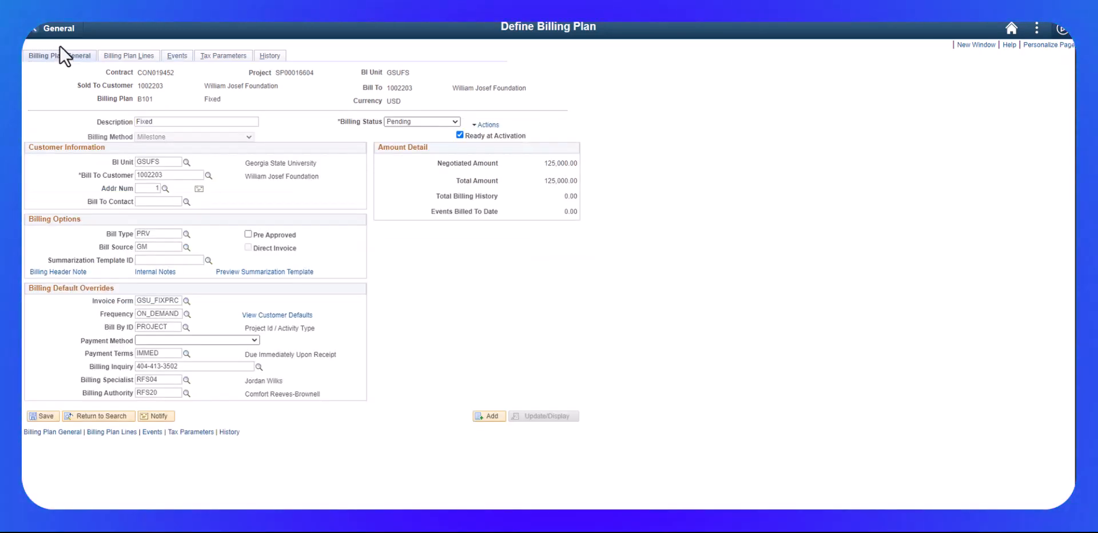
# Step: Set contract CON019452's status to ACTIVE and go back to My Homepage
pyautogui.click(63, 32)
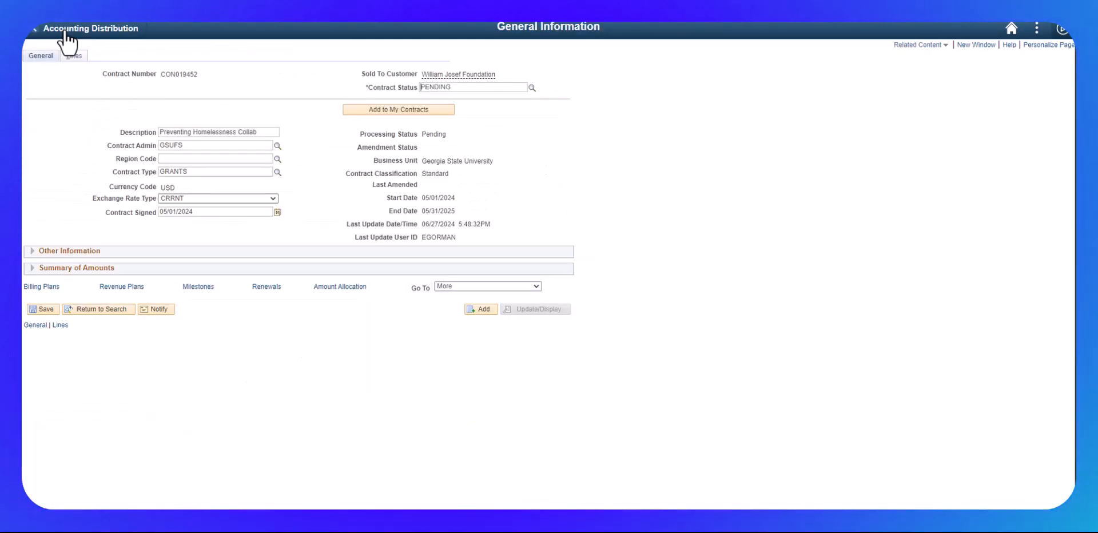
pyautogui.click(532, 88)
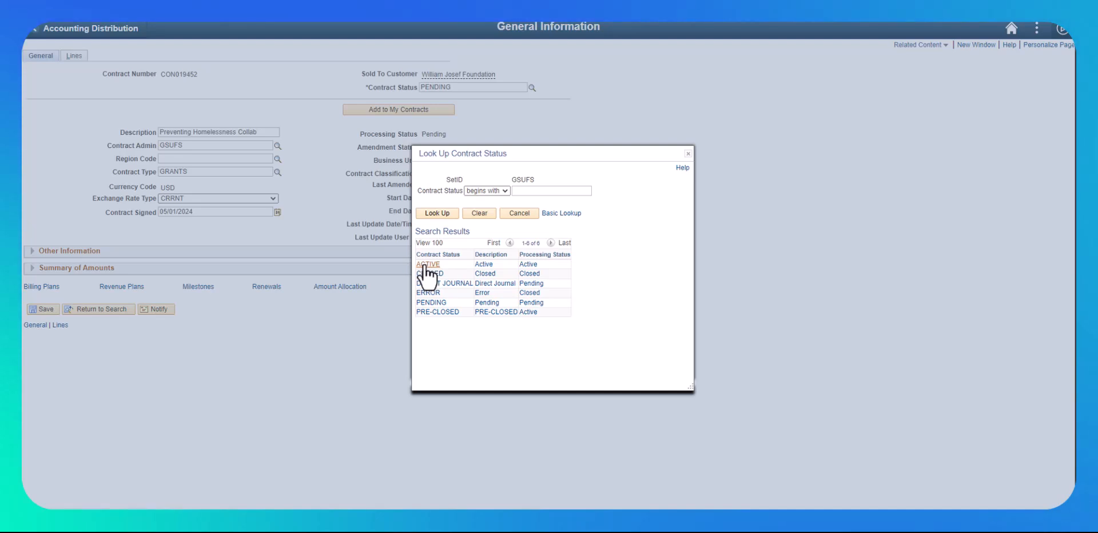
pyautogui.click(426, 265)
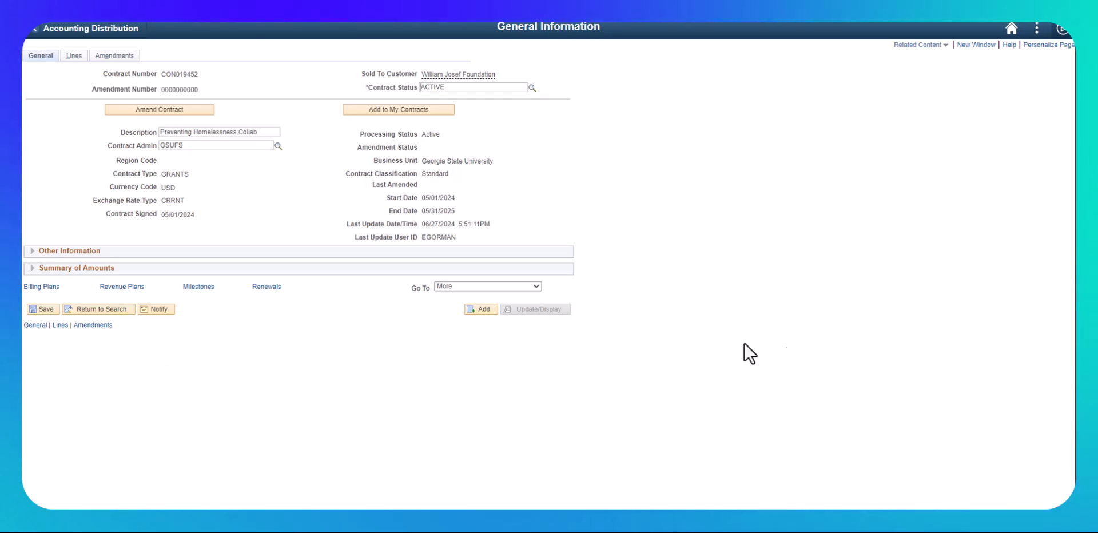
pyautogui.click(1009, 31)
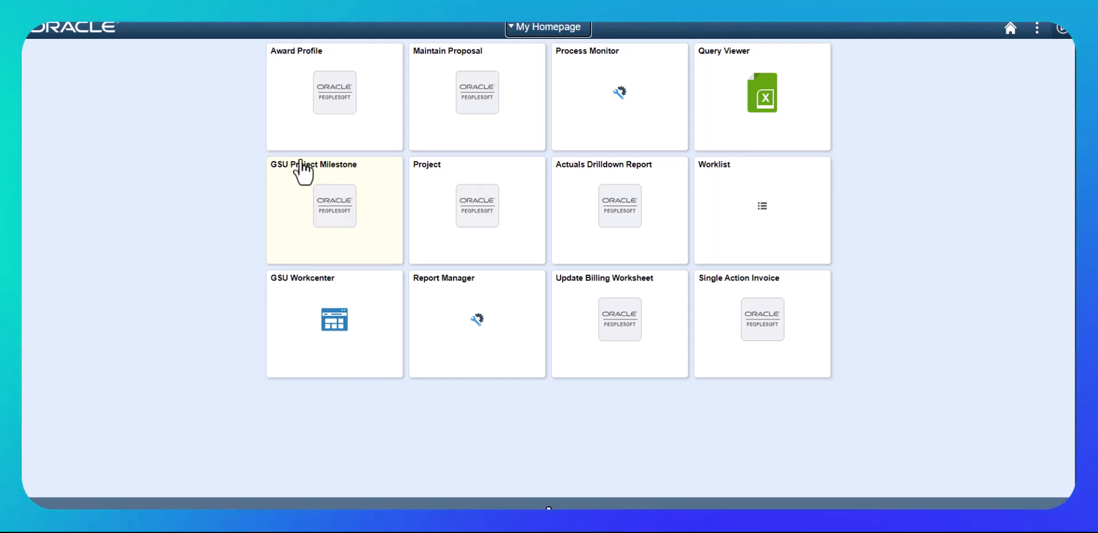
# Step: From the GSU Project Milestone tile, search for project SP00016604 after clearing a mistaken entry
pyautogui.click(336, 207)
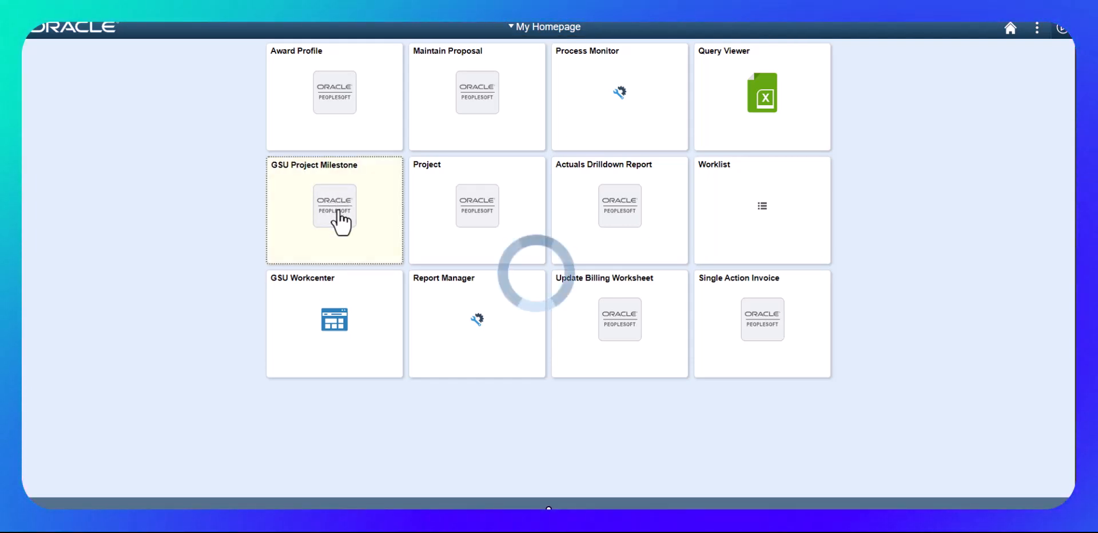
pyautogui.click(190, 148)
pyautogui.hotkey('ctrl', 'a')
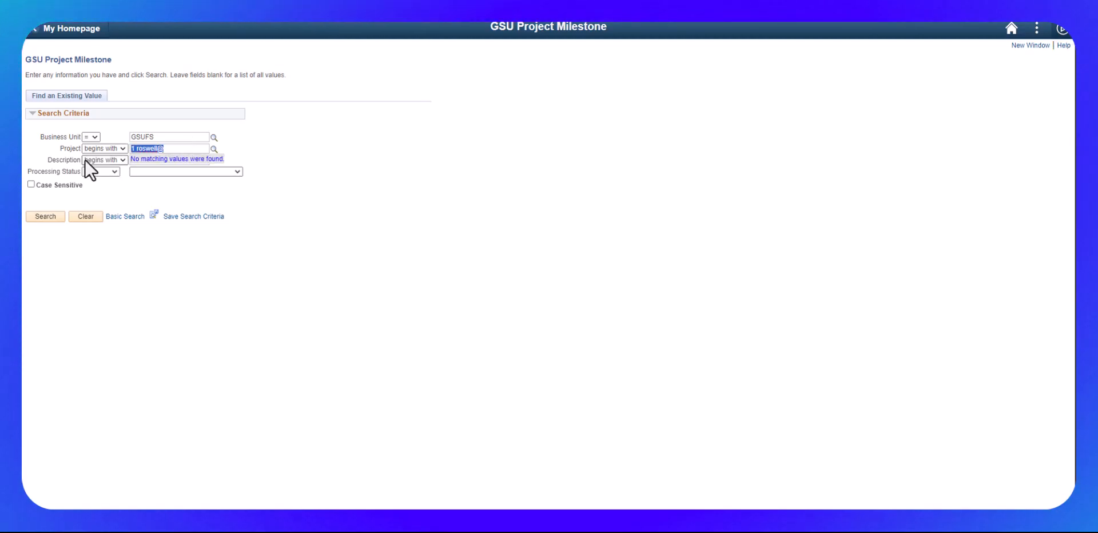
pyautogui.press('BackSpace')
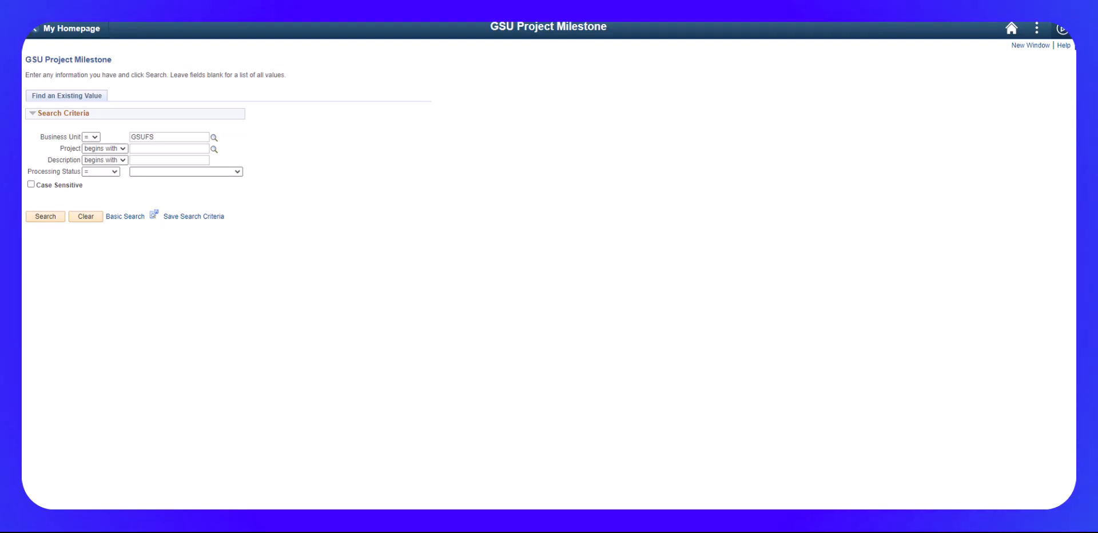
pyautogui.click(150, 148)
pyautogui.write('SP00016604')
pyautogui.press('Return')
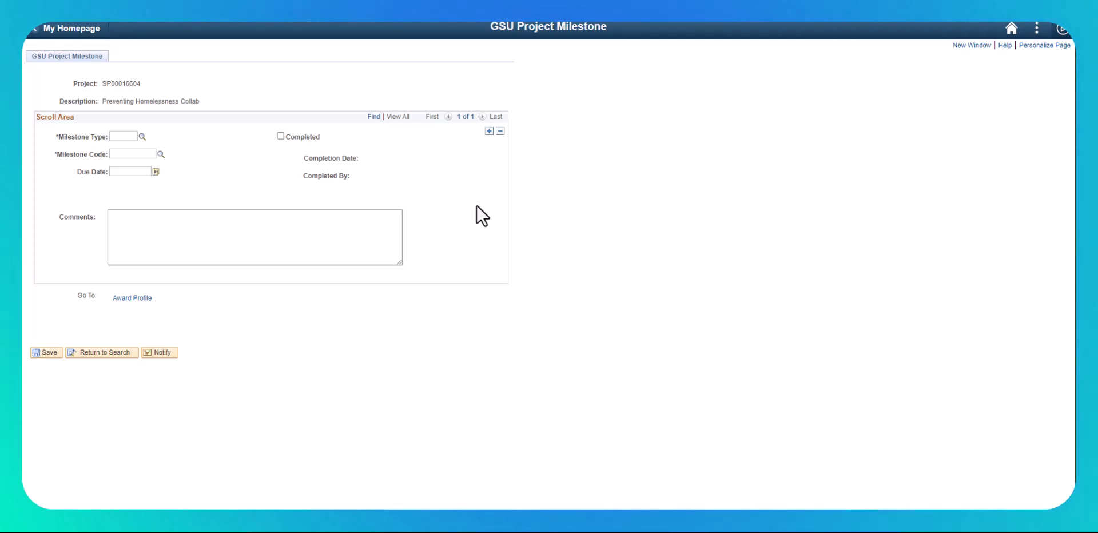
# Step: Set the milestone type to FNRPT (Financial Report) and the code to O (Other Reporting-Review File)
pyautogui.click(141, 136)
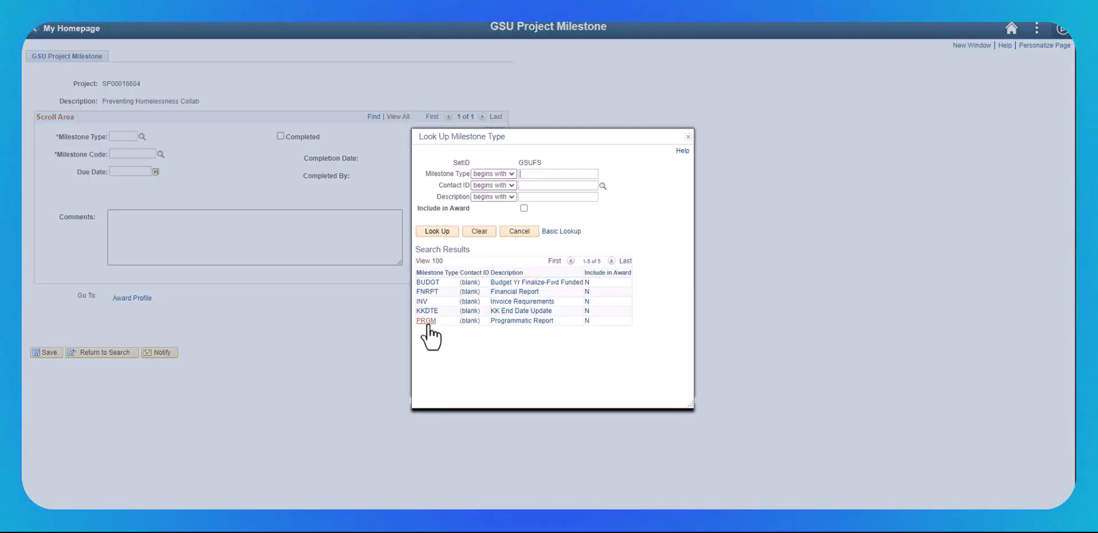
pyautogui.click(426, 292)
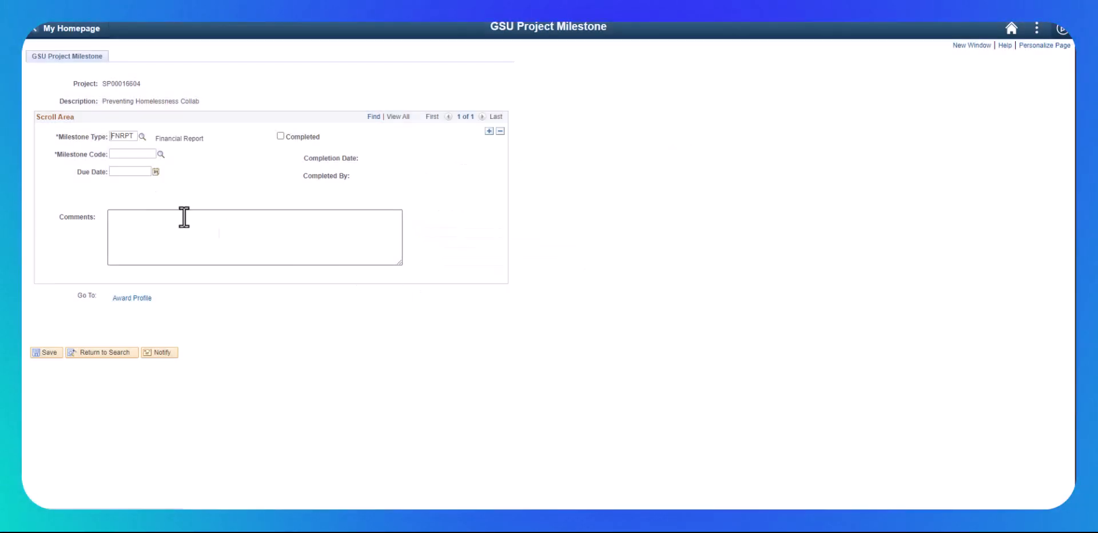
pyautogui.click(160, 154)
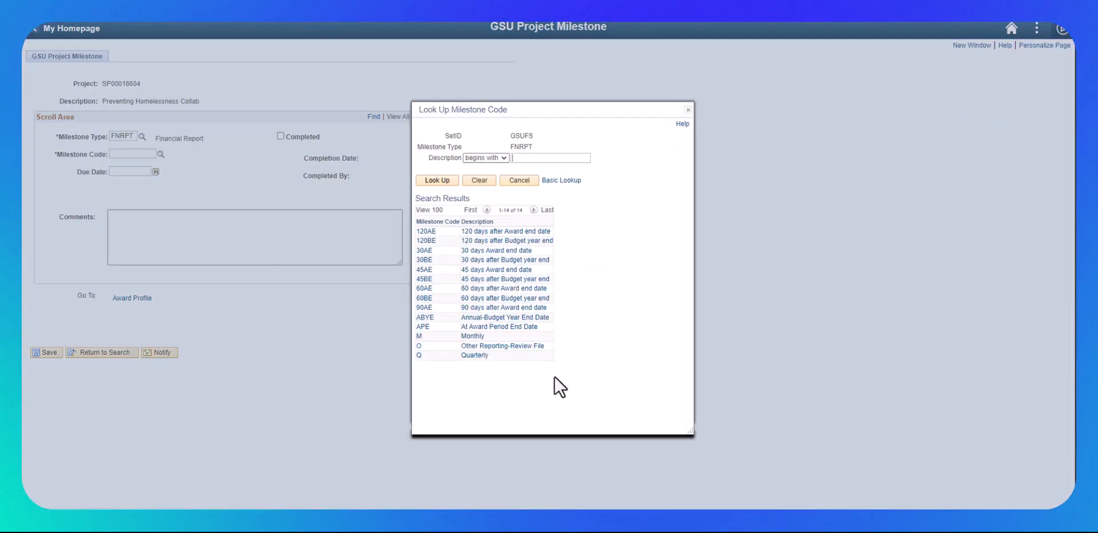
pyautogui.click(480, 346)
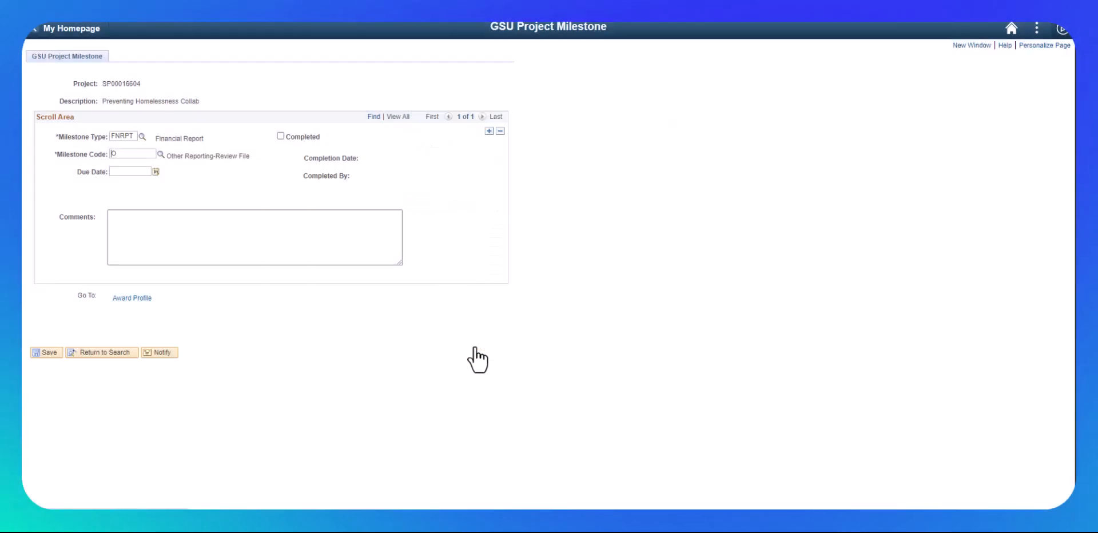
# Step: Browse the Due Date calendar to July 2025, then close it without picking a date
pyautogui.click(155, 171)
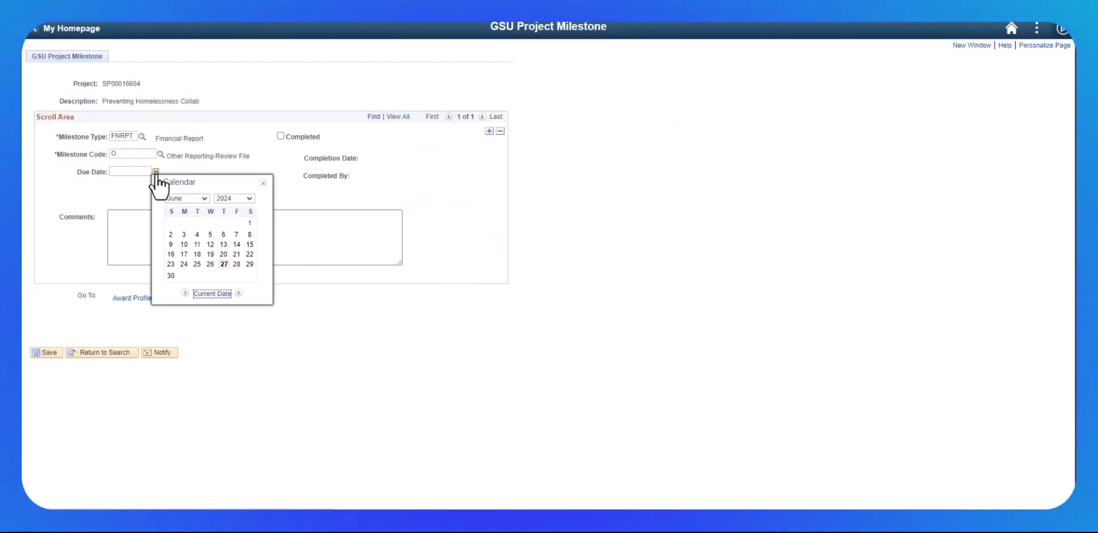
pyautogui.click(202, 198)
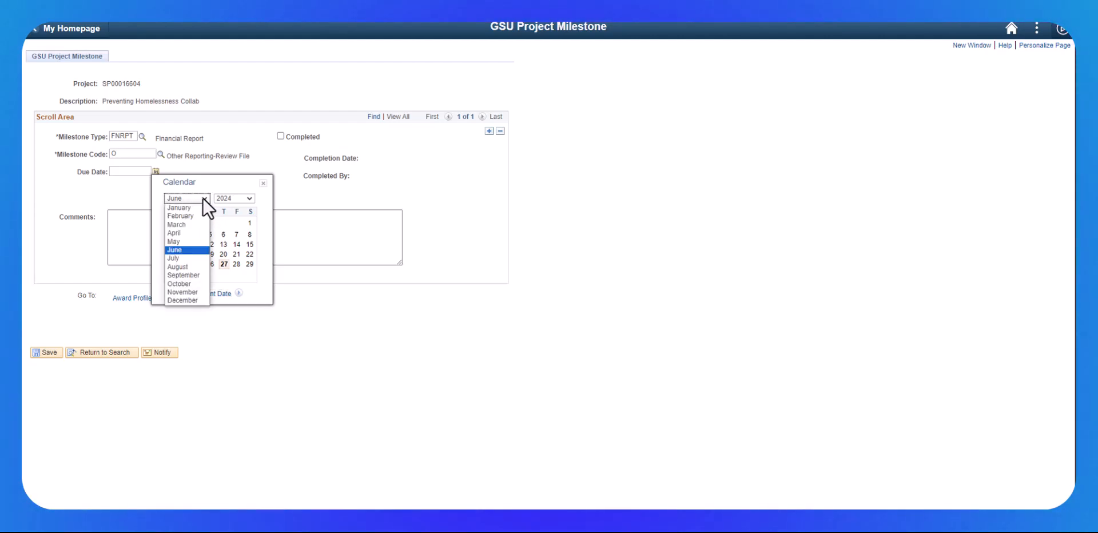
pyautogui.click(186, 258)
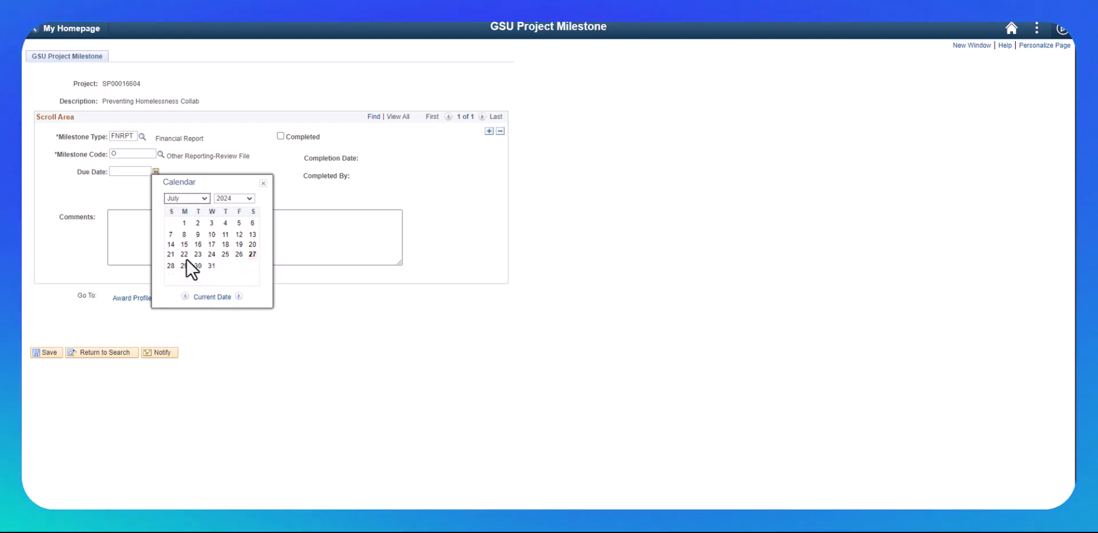
pyautogui.click(250, 198)
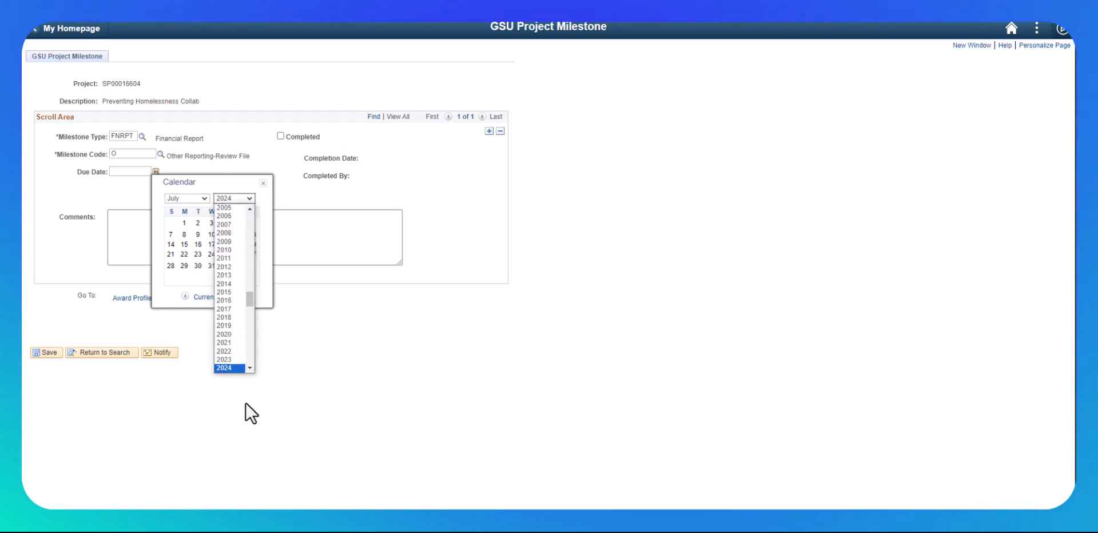
pyautogui.click(249, 369)
pyautogui.click(233, 355)
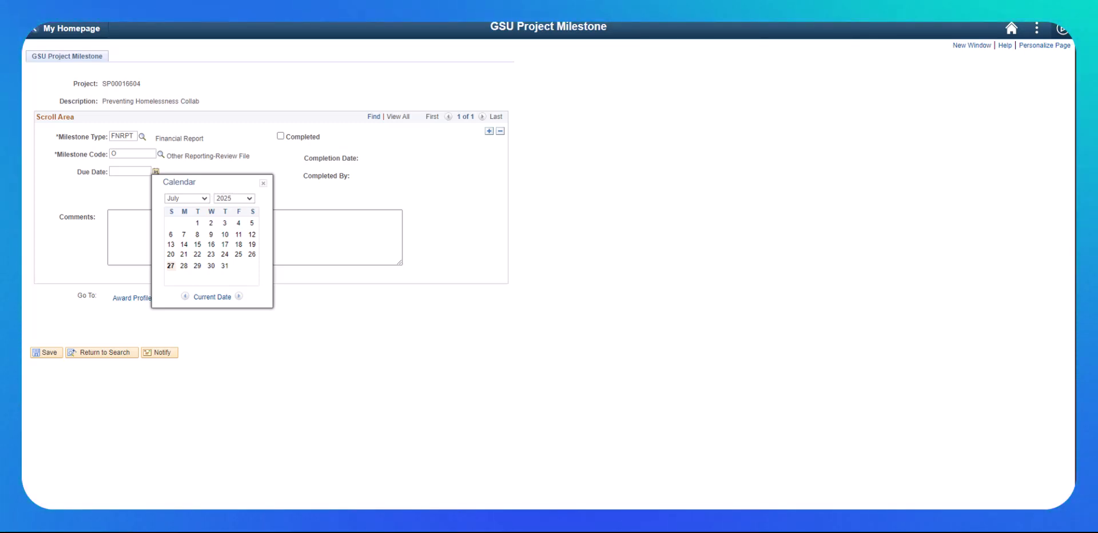
pyautogui.click(119, 226)
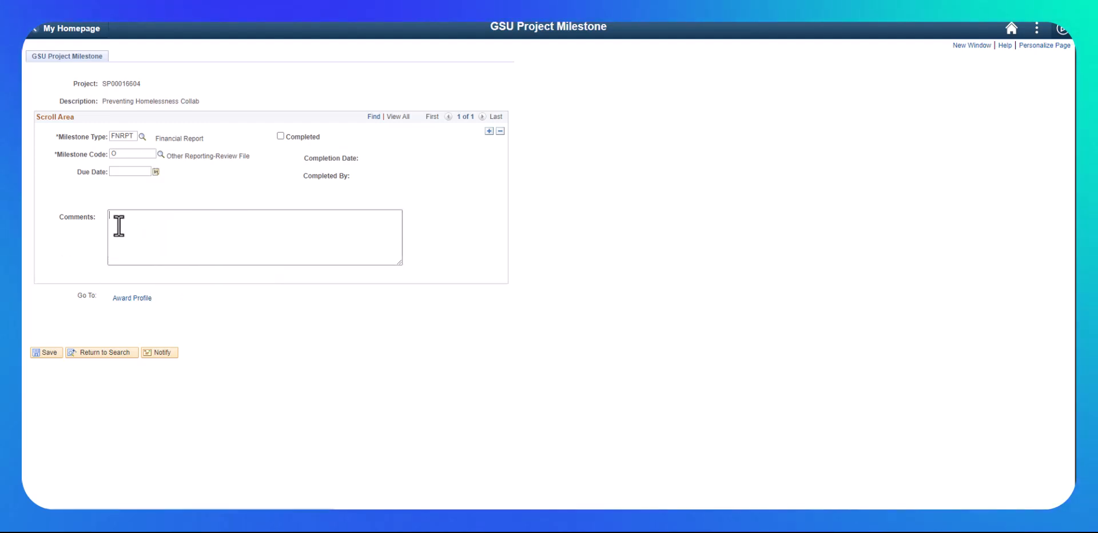
# Step: Paste the unspent-funds-returned comment, enter due date 07/31/2025, and save the milestone
pyautogui.write('Any funds not expended or committed for the authorized purposes of the grant must be returned to the Foundation.')
pyautogui.click(135, 171)
pyautogui.write('07/31/2025')
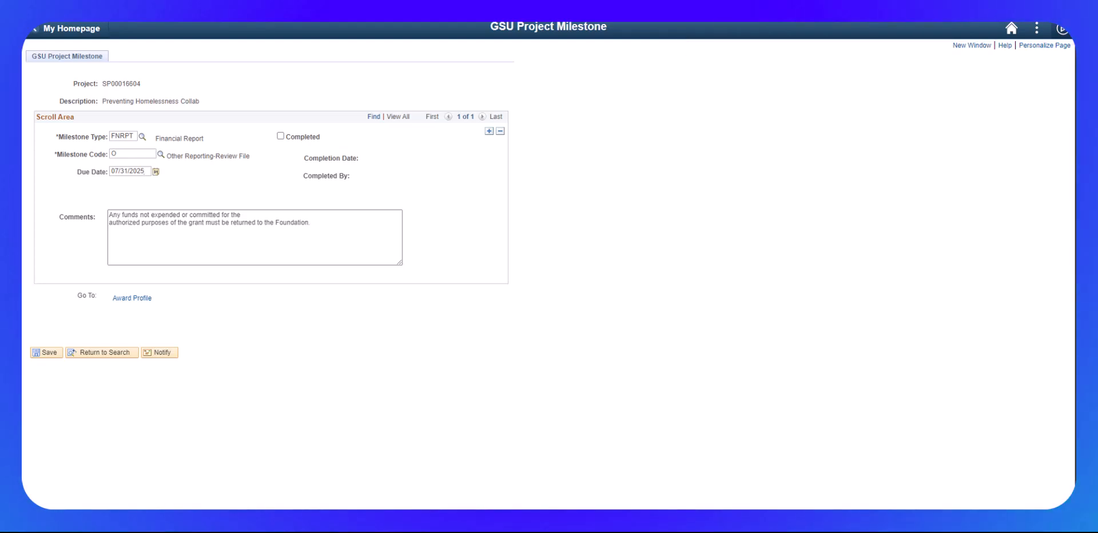
pyautogui.click(47, 352)
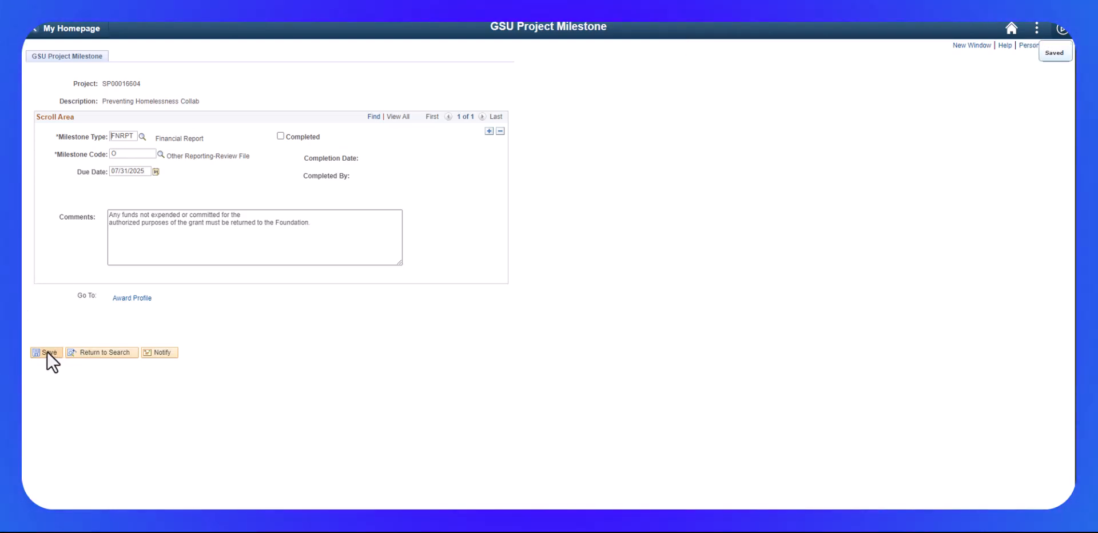